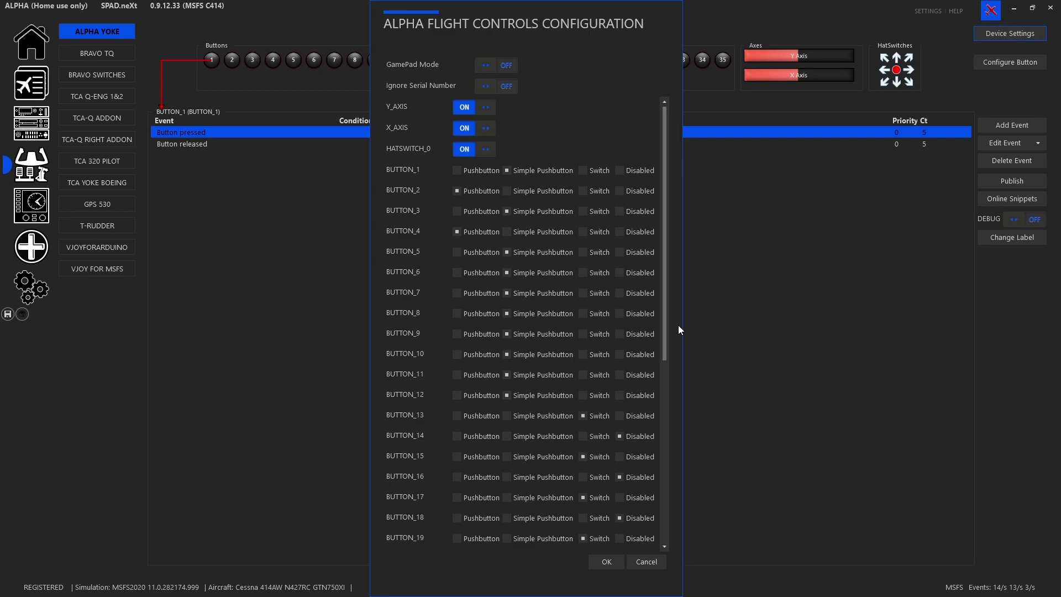
# Review the Alpha yoke's button type assignments through BUTTON_35 and close the device configuration without saving
pyautogui.moveTo(666, 333); pyautogui.dragTo(413, 516)
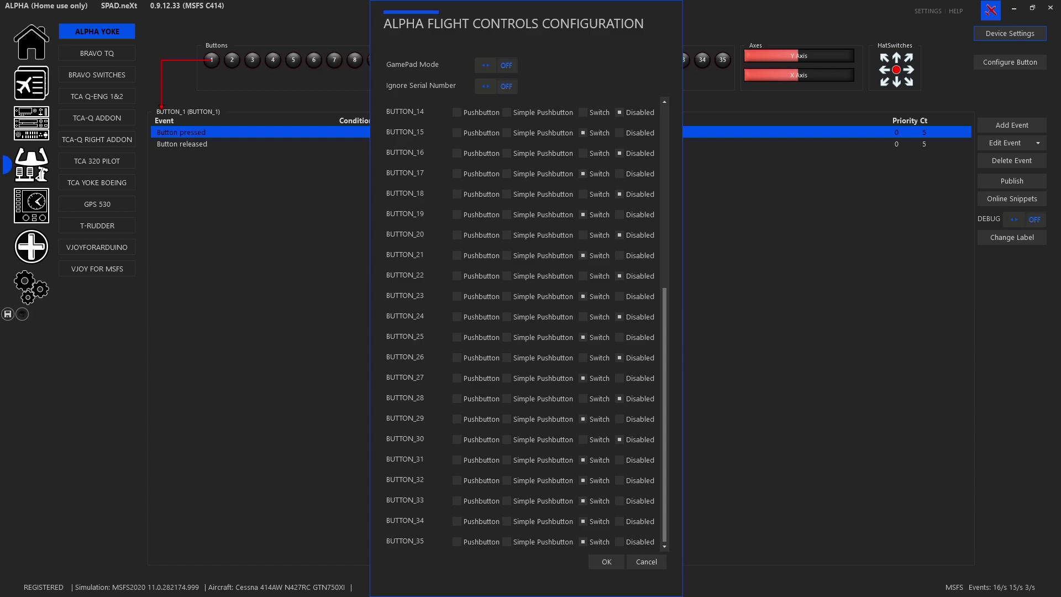
pyautogui.click(660, 562)
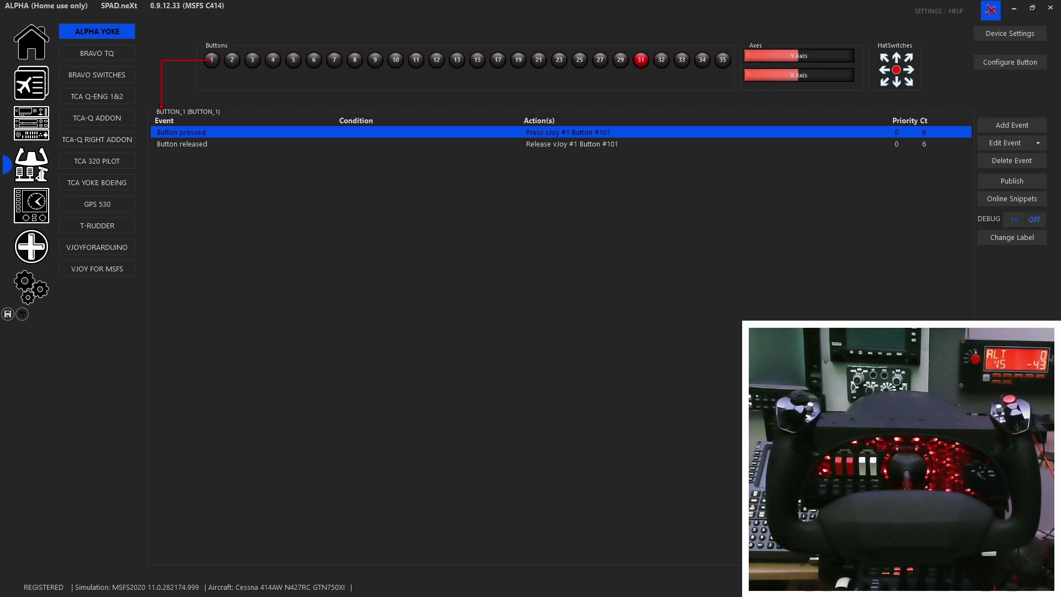
# Examine the vJoy actions of BUTTON_1's pressed and released events, closing each event without saving
pyautogui.doubleClick(565, 132)
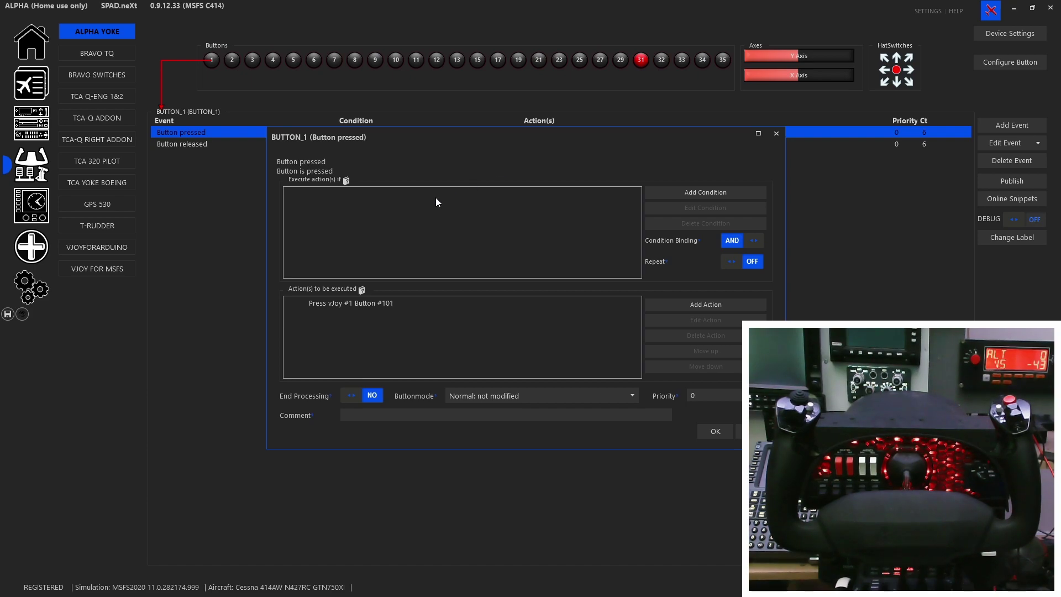
pyautogui.moveTo(462, 136); pyautogui.dragTo(349, 162)
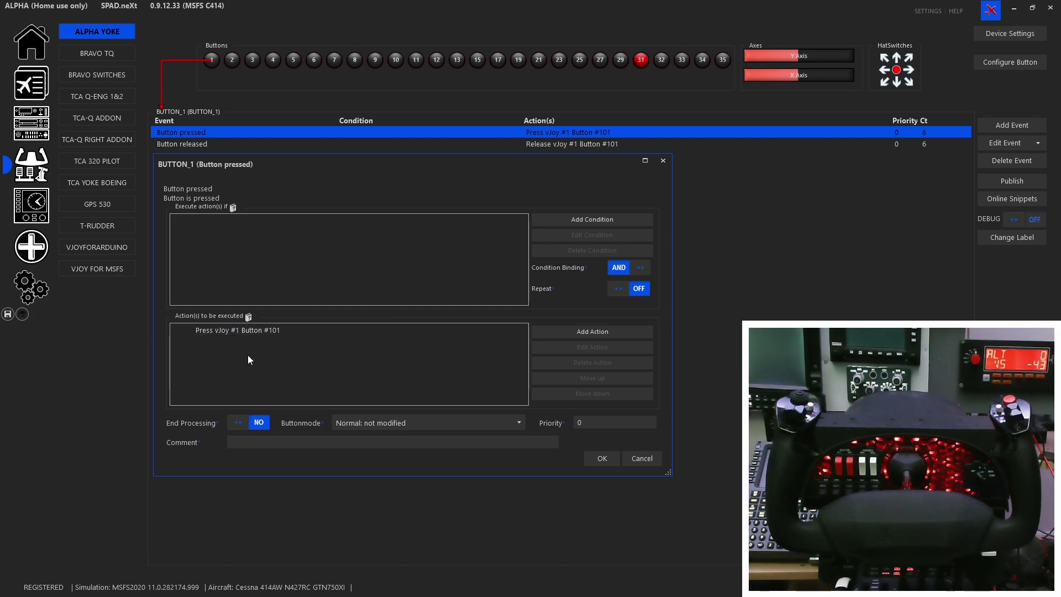
pyautogui.click(265, 334)
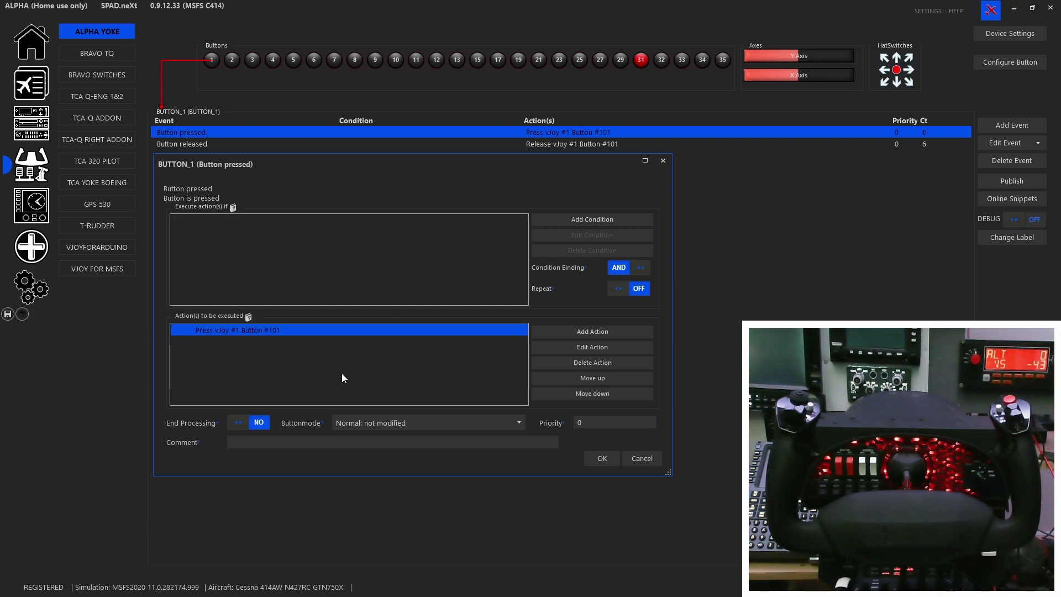
pyautogui.click(662, 466)
pyautogui.doubleClick(548, 147)
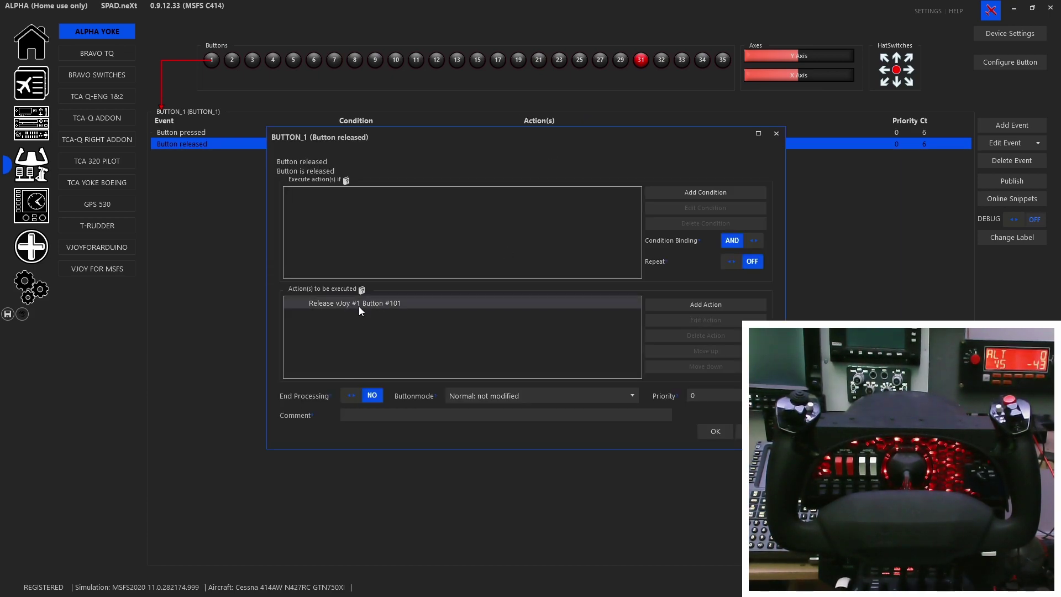
pyautogui.click(752, 432)
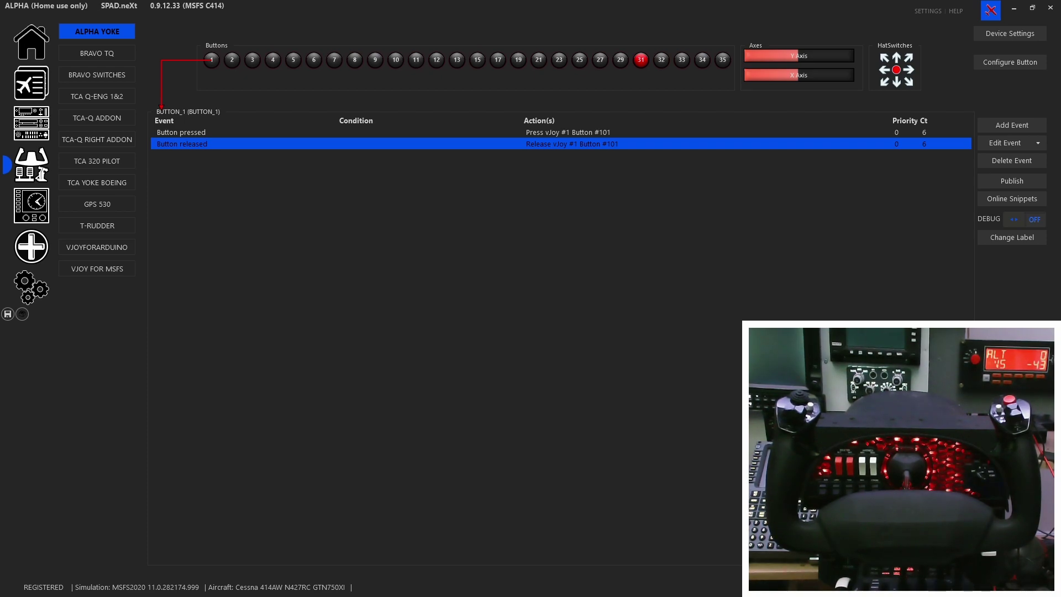
# Examine the AP_MODE data change action in BUTTON_2's short-press event and close the action's definition
pyautogui.click(235, 63)
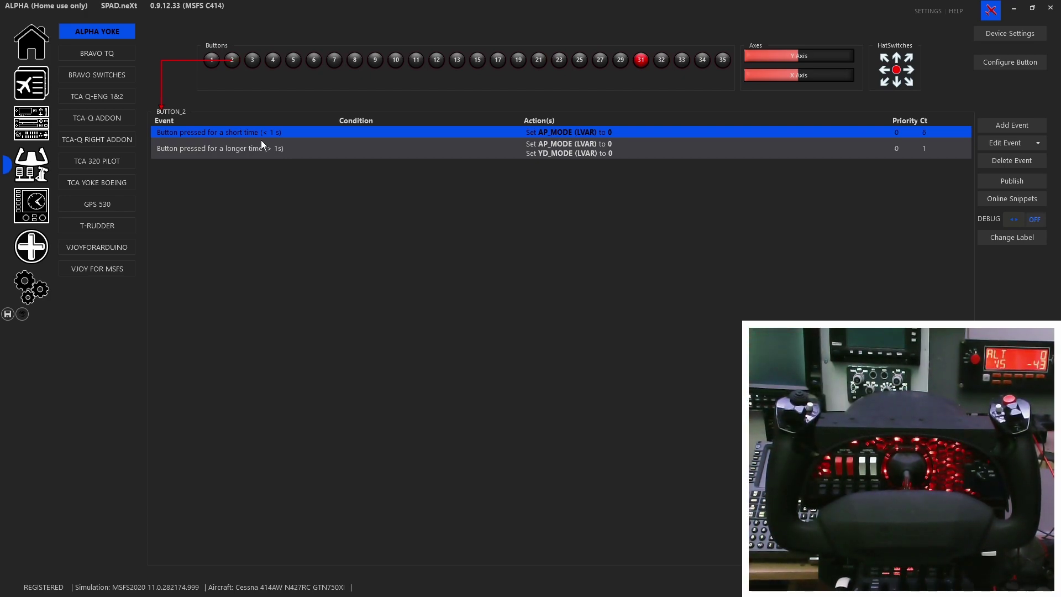
pyautogui.doubleClick(470, 132)
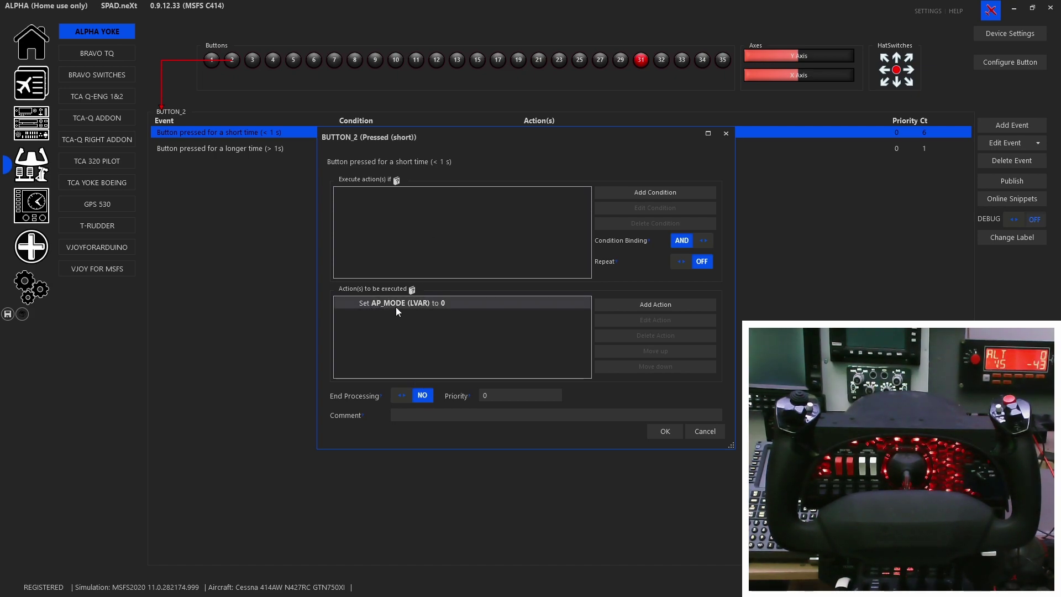
pyautogui.doubleClick(449, 304)
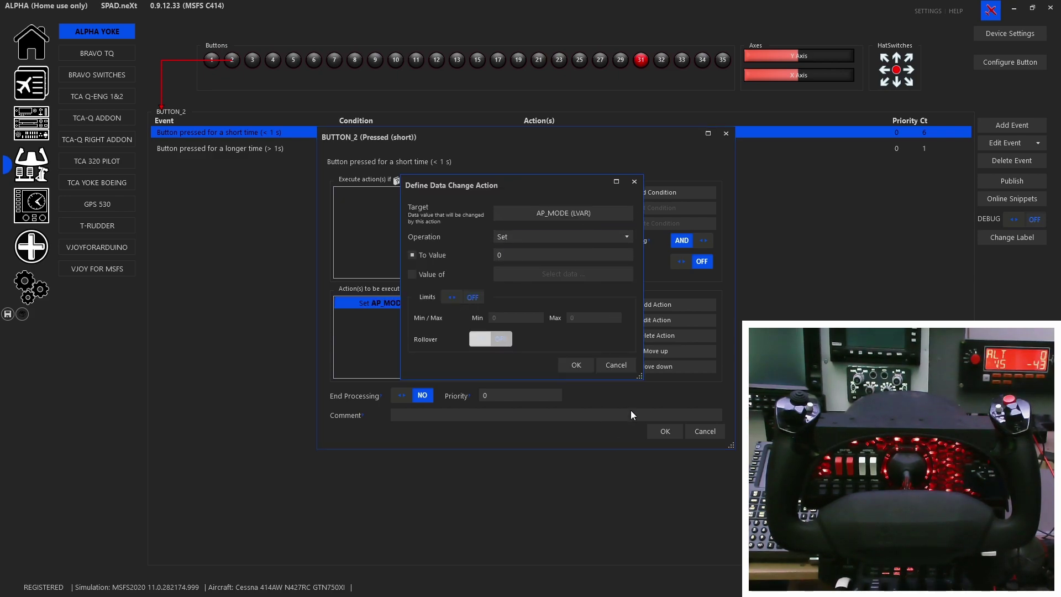
pyautogui.click(621, 360)
# Search the data definitions for "AP_mod" from a new value-change action on BUTTON_2's short press, and close the event without saving
pyautogui.click(643, 305)
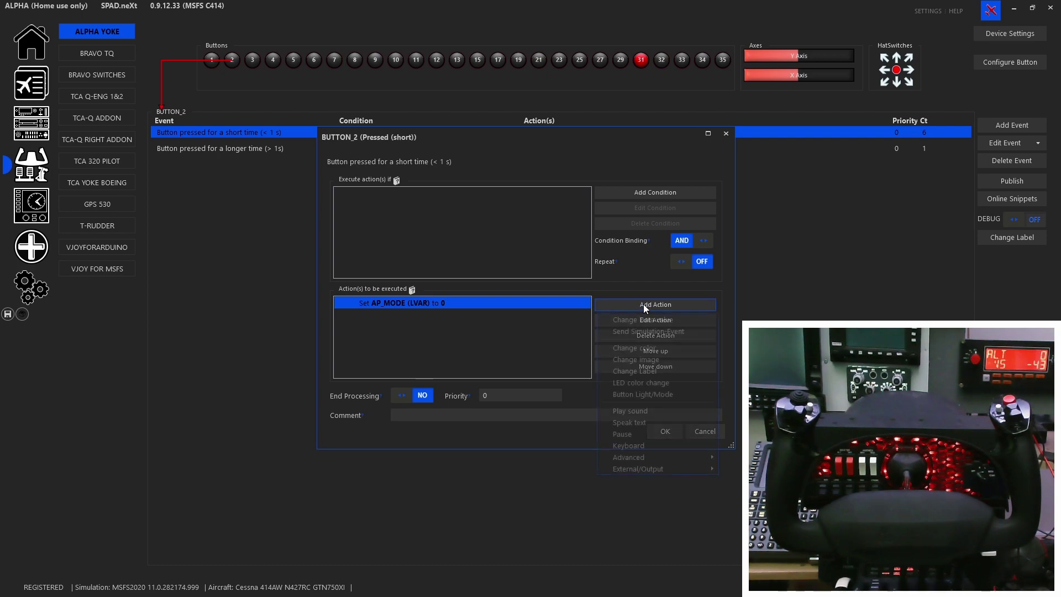
pyautogui.click(643, 321)
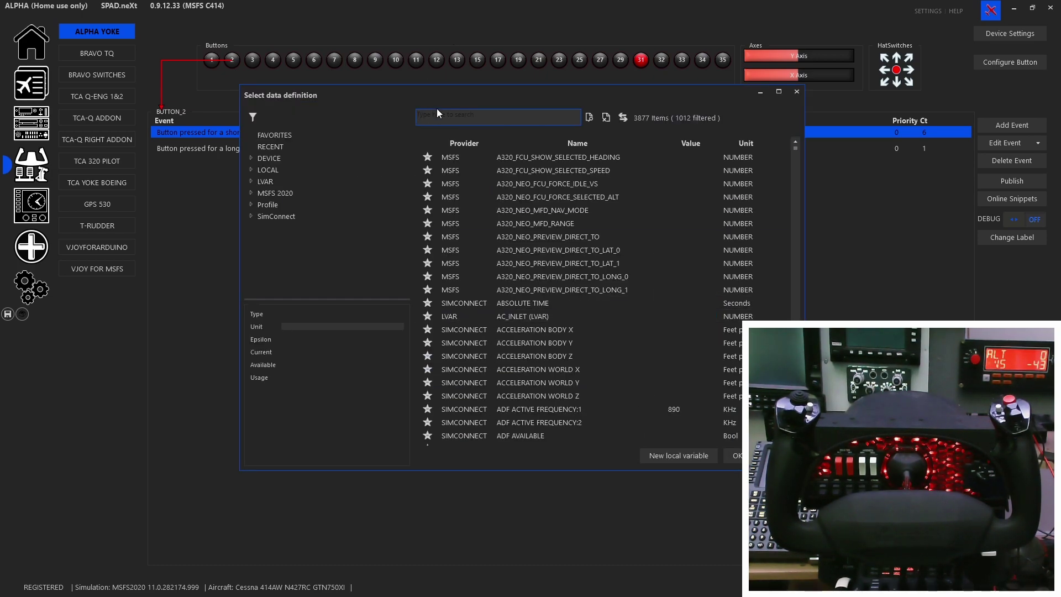
pyautogui.write('AP_mod')
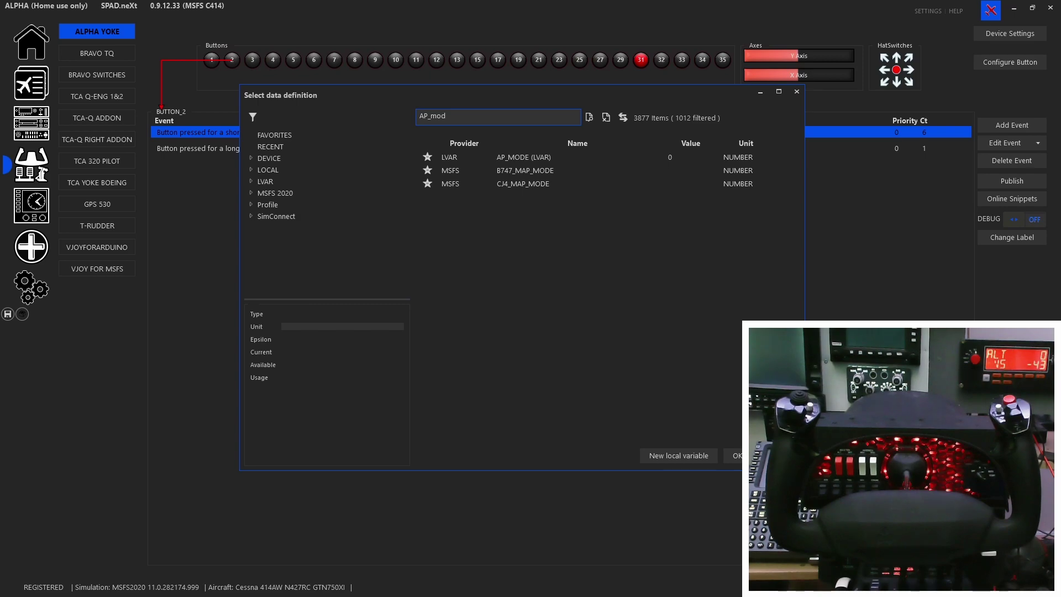
pyautogui.press('Return')
pyautogui.click(707, 429)
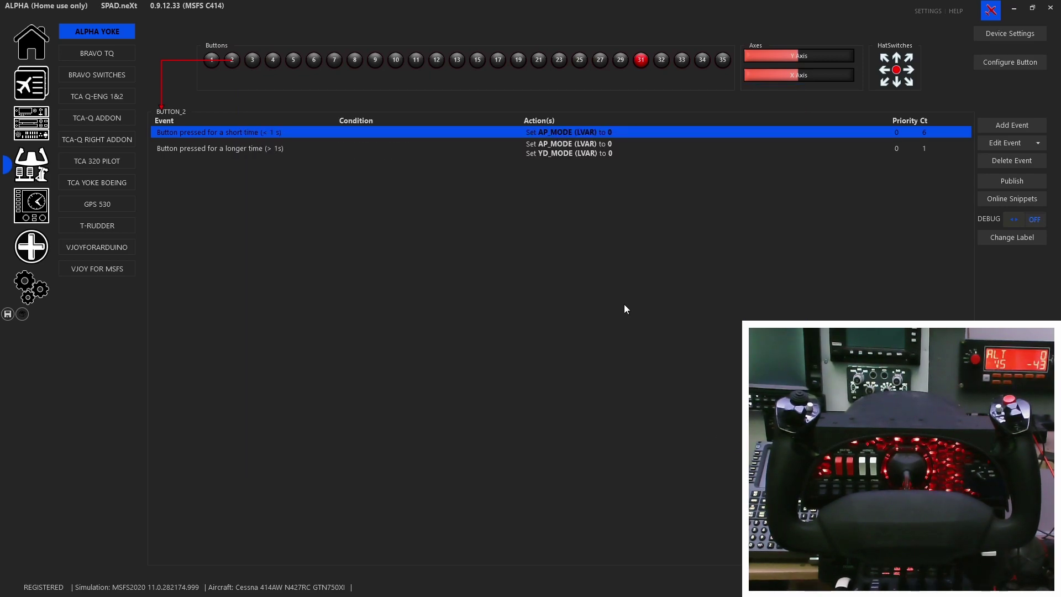
# Examine BUTTON_2's long-press actions and BUTTON_4's SYNC_FLIGHT_DIRECTOR_PITCH release event
pyautogui.doubleClick(594, 157)
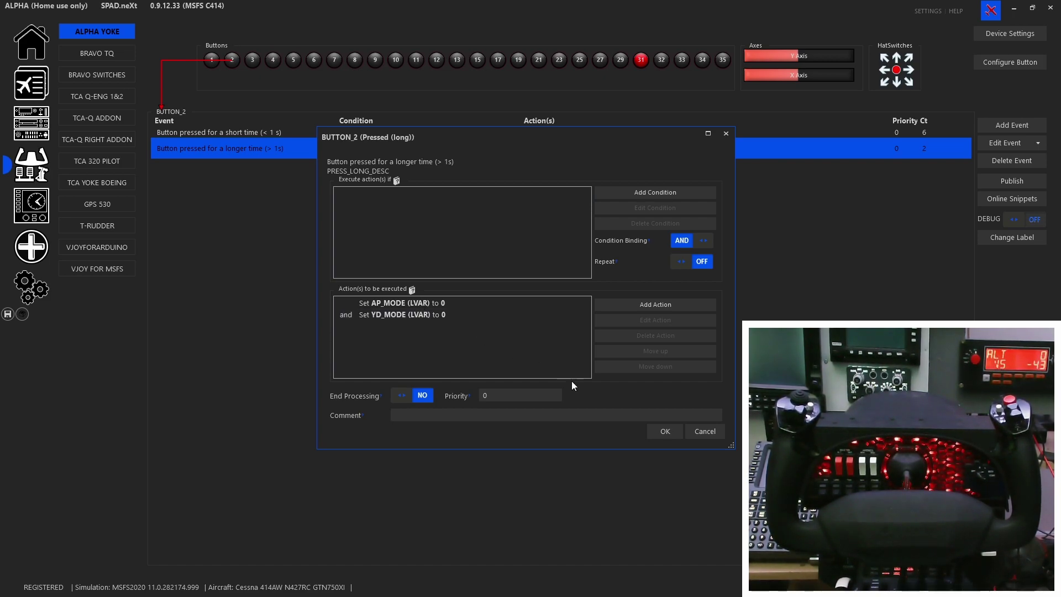
pyautogui.click(712, 434)
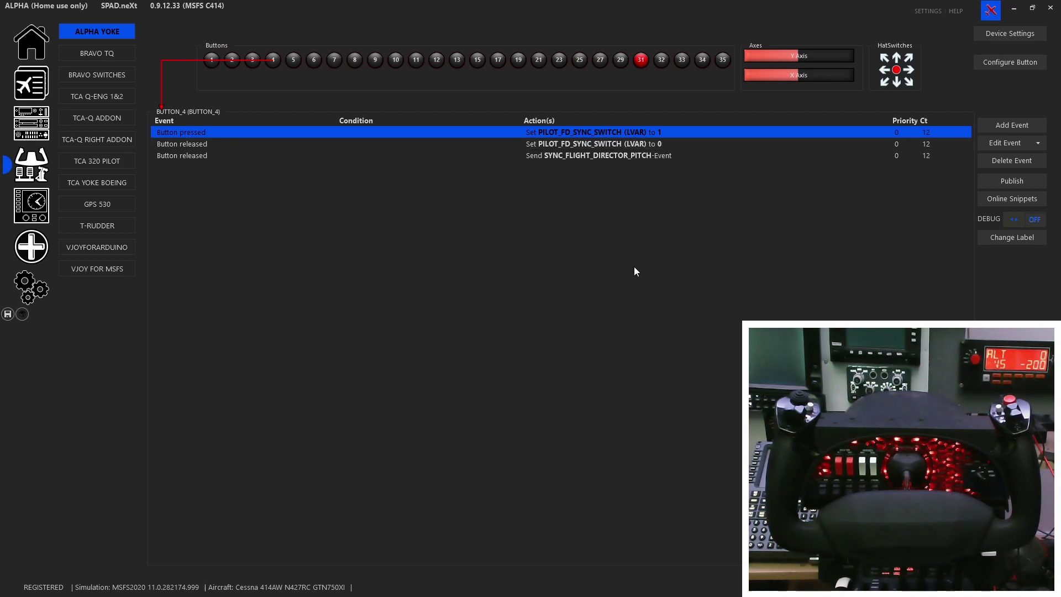
pyautogui.click(601, 156)
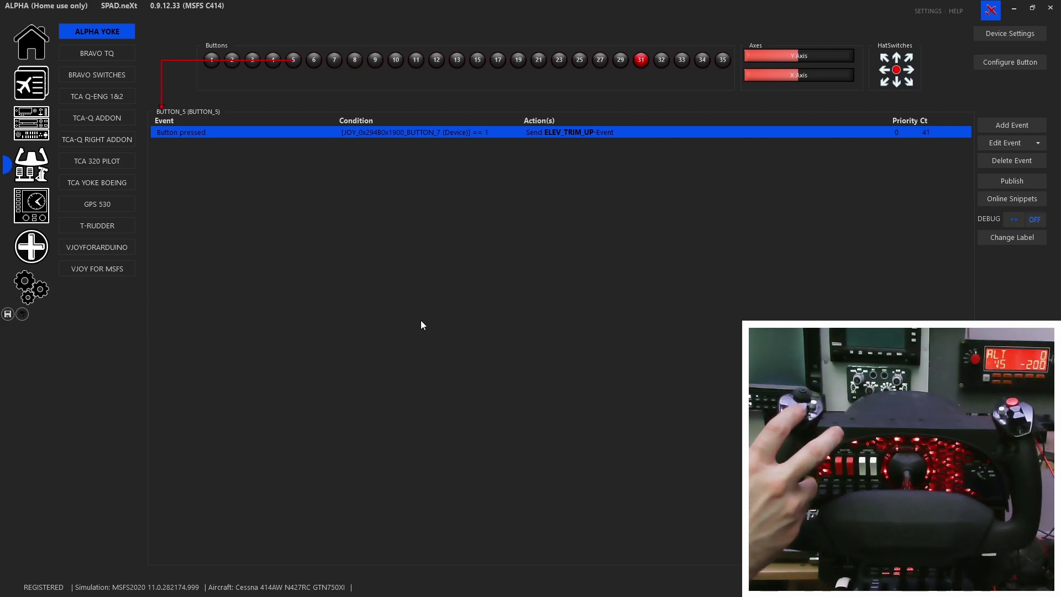
# Examine the condition, ELEV_TRIM_UP action and button mode of BUTTON_5's pressed event, and close it without saving
pyautogui.doubleClick(421, 135)
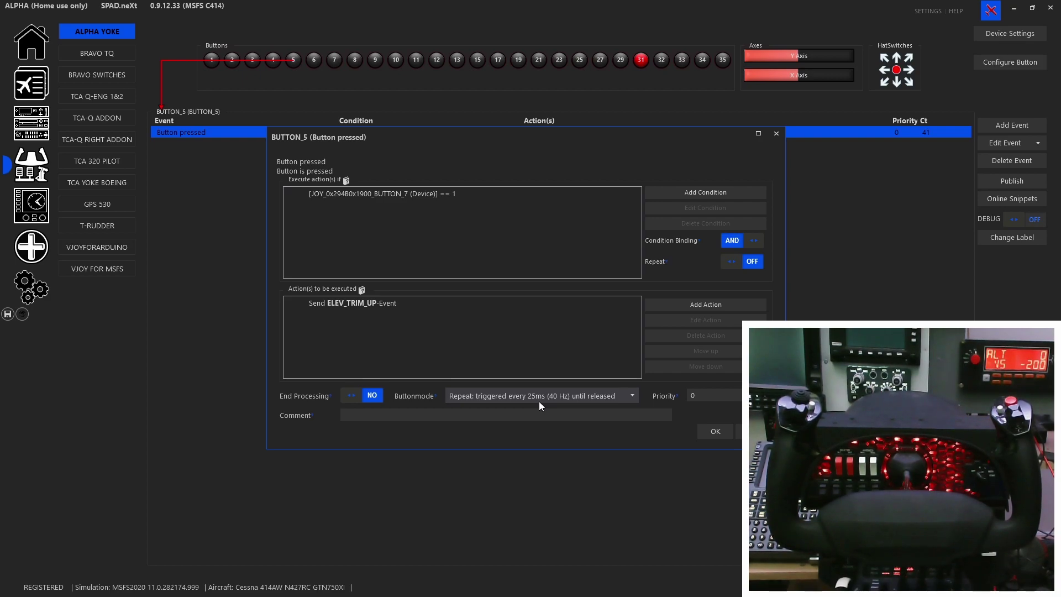
pyautogui.click(436, 193)
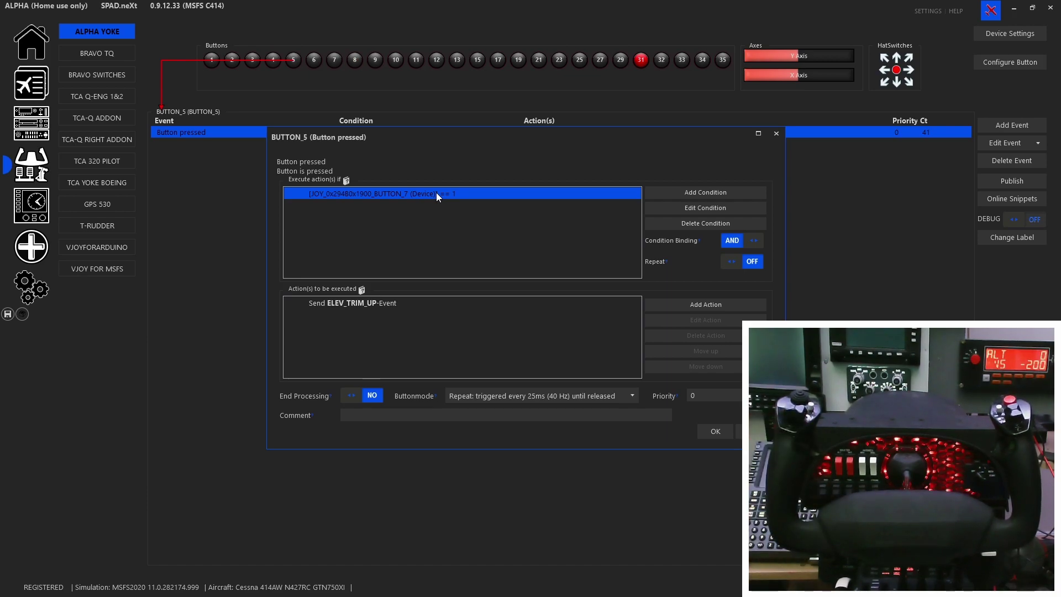
pyautogui.click(746, 431)
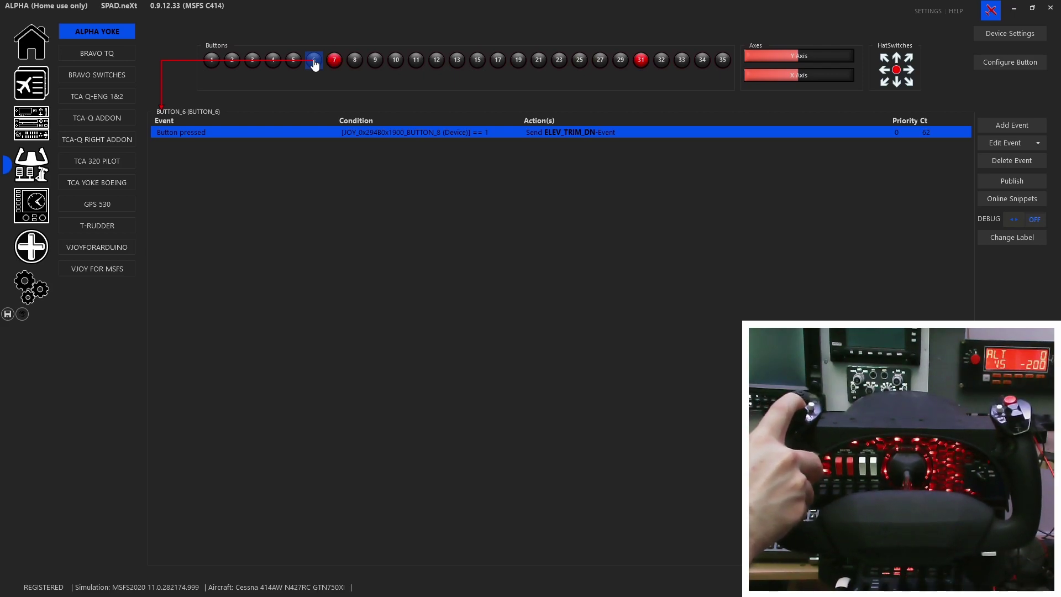
# Review the events programmed for yoke buttons 8, 9, 10, 12 and 13
pyautogui.click(358, 65)
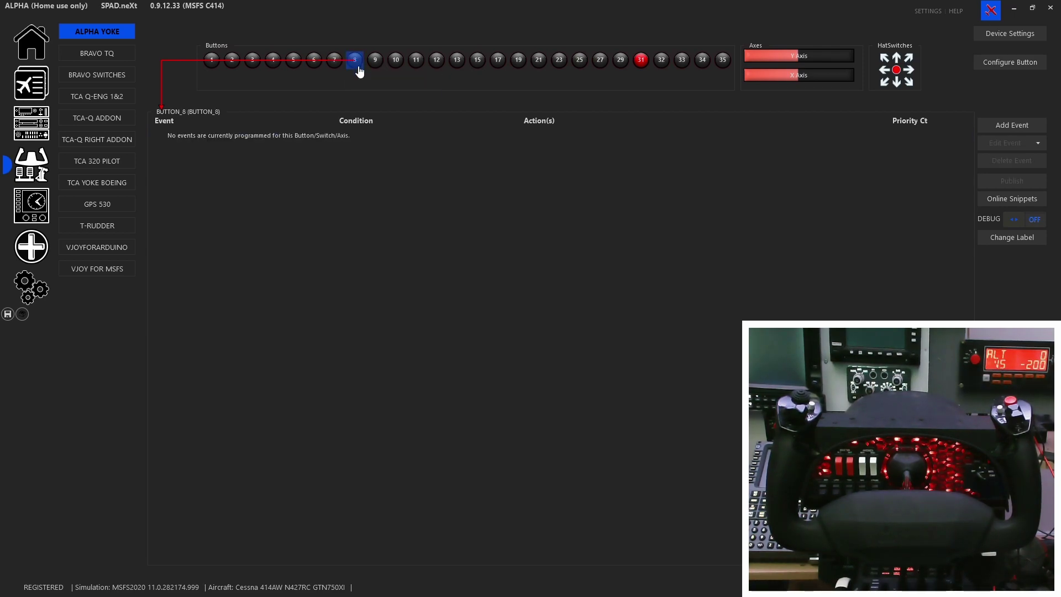
pyautogui.click(375, 68)
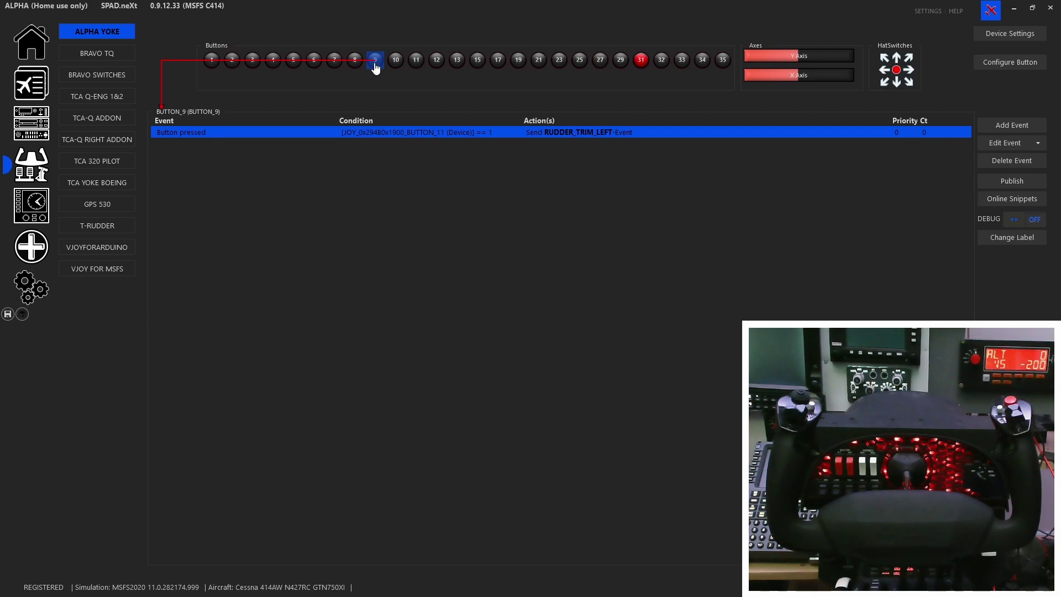
pyautogui.click(394, 63)
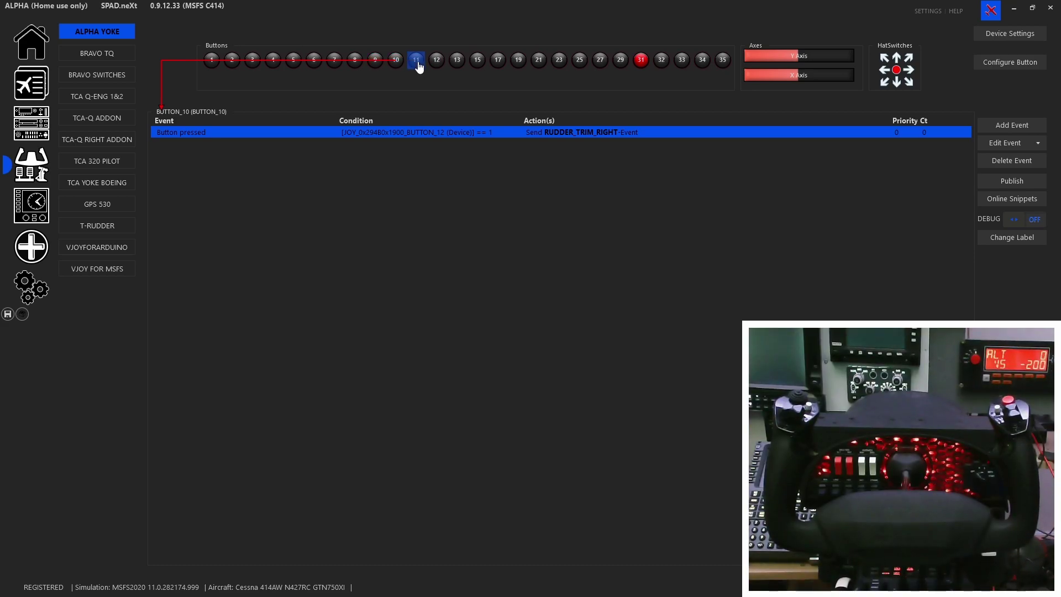
pyautogui.click(436, 64)
pyautogui.click(458, 63)
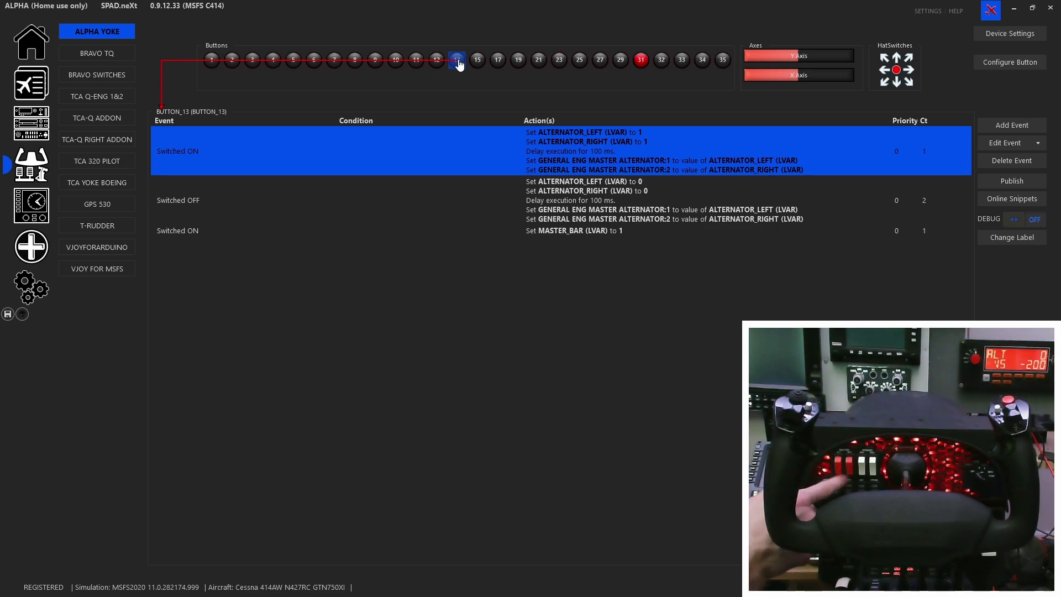
# Examine the alternator and delay actions in BUTTON_13's first Switched ON event, including the GENERAL ENG MASTER ALTERNATOR:1 definition, and close without saving
pyautogui.doubleClick(576, 147)
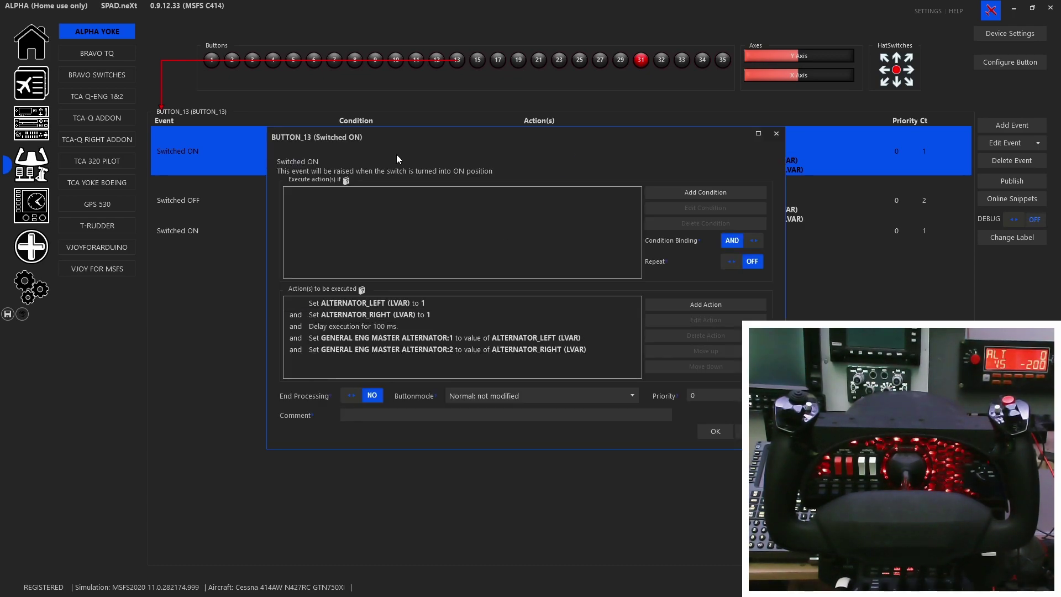
pyautogui.moveTo(409, 137); pyautogui.dragTo(328, 168)
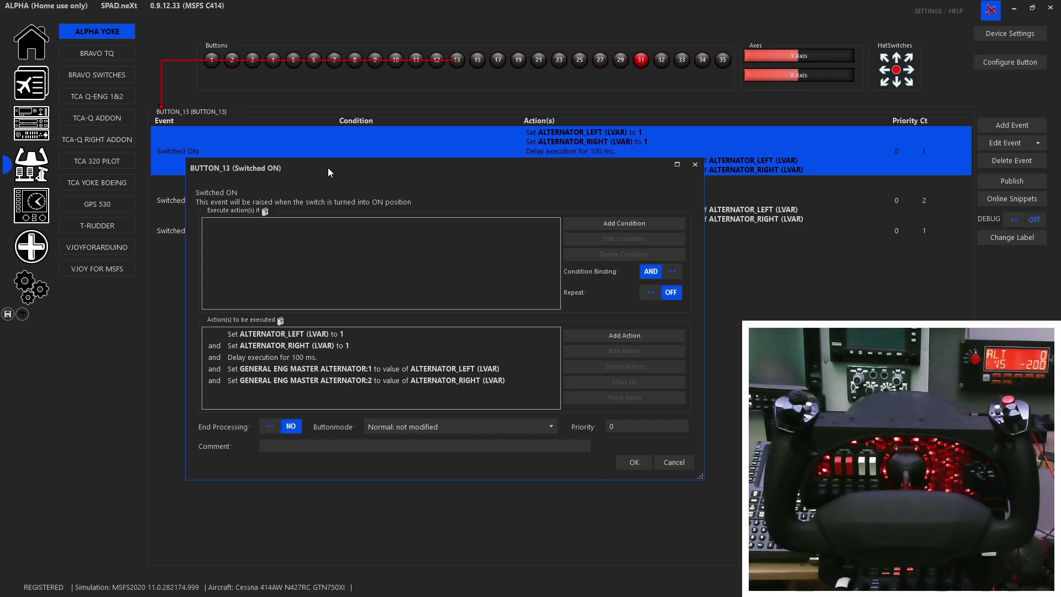
pyautogui.click(287, 335)
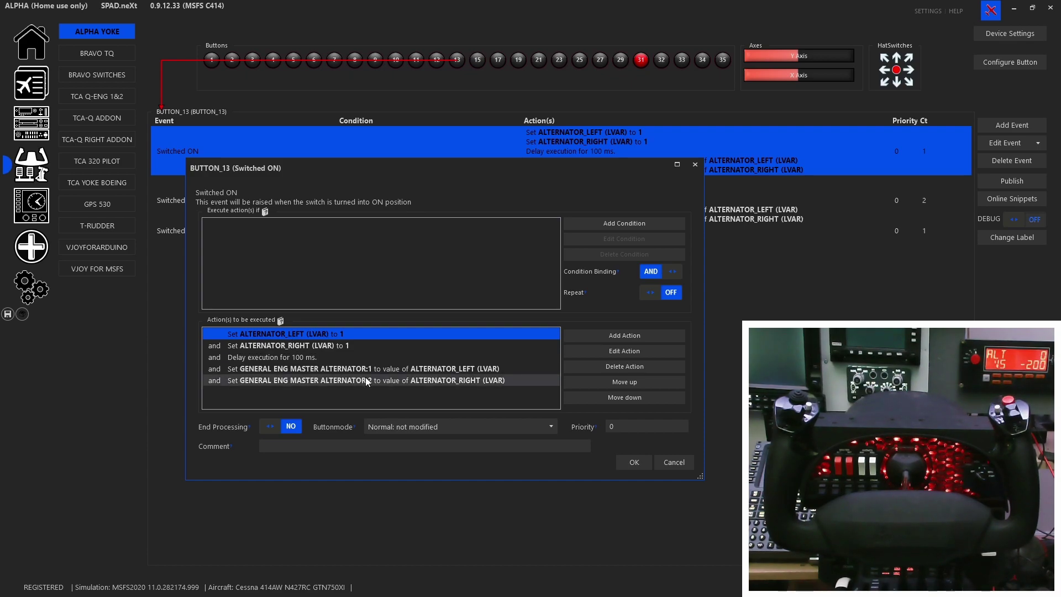
pyautogui.click(343, 346)
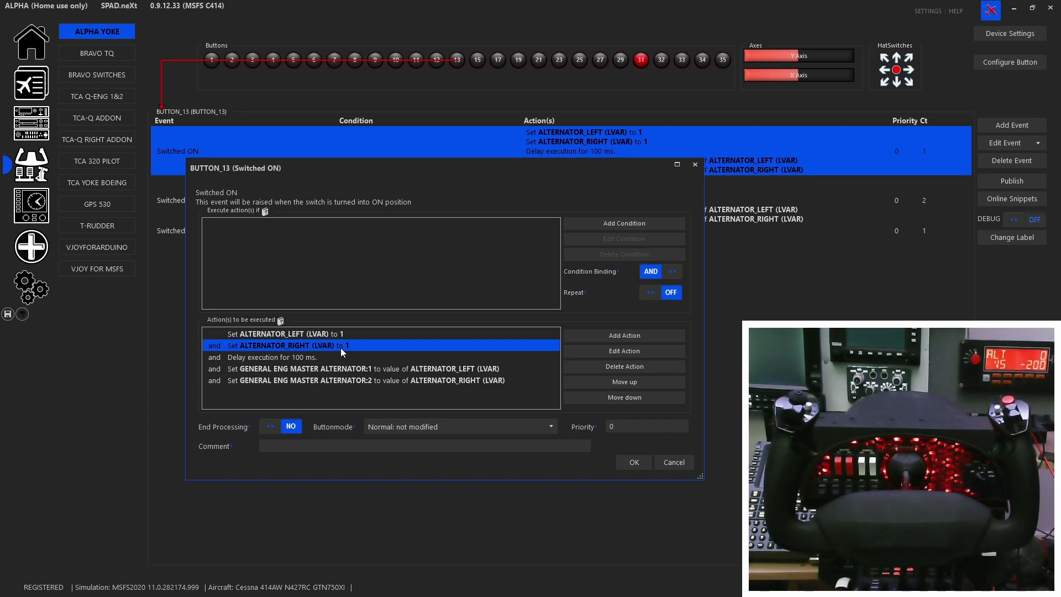
pyautogui.click(327, 358)
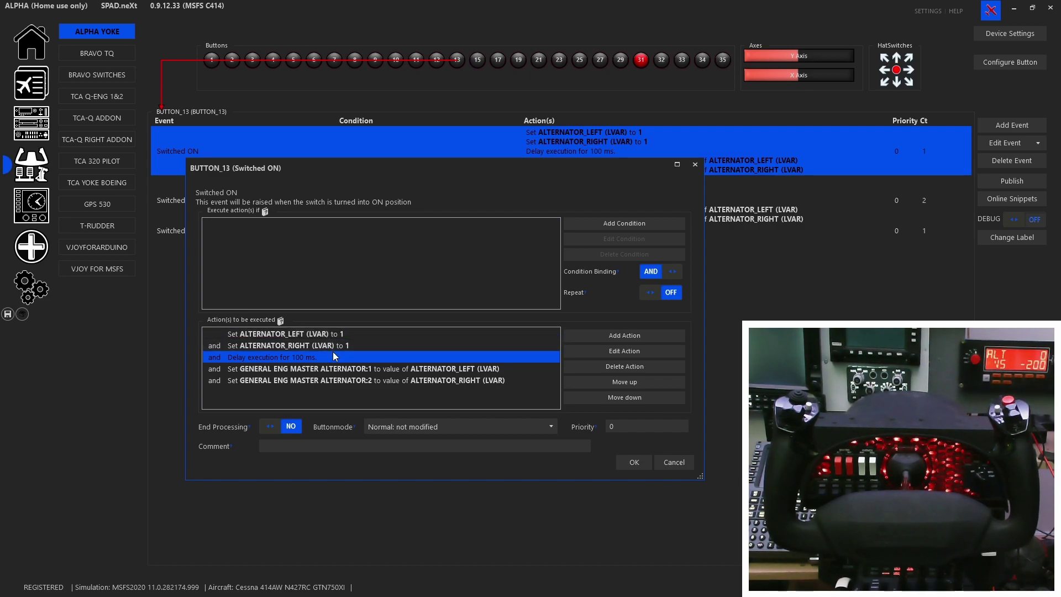
pyautogui.doubleClick(333, 369)
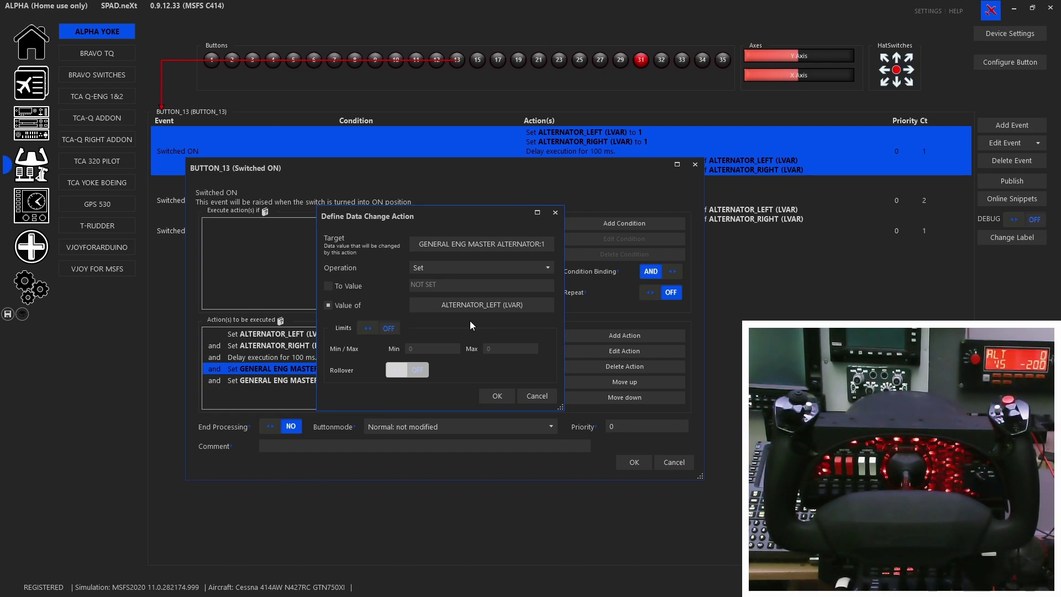
pyautogui.click(539, 398)
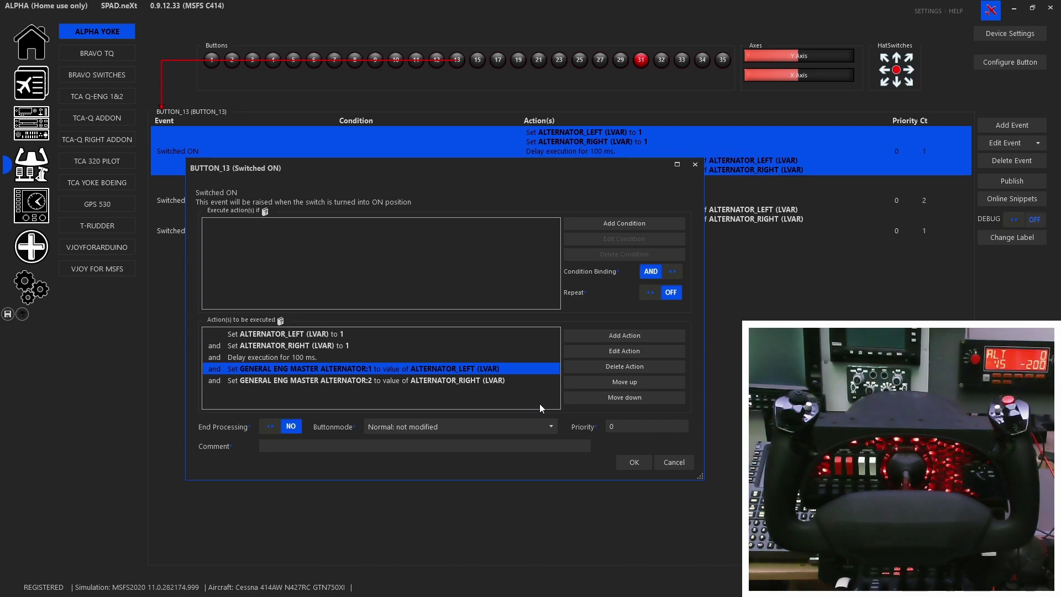
pyautogui.click(459, 382)
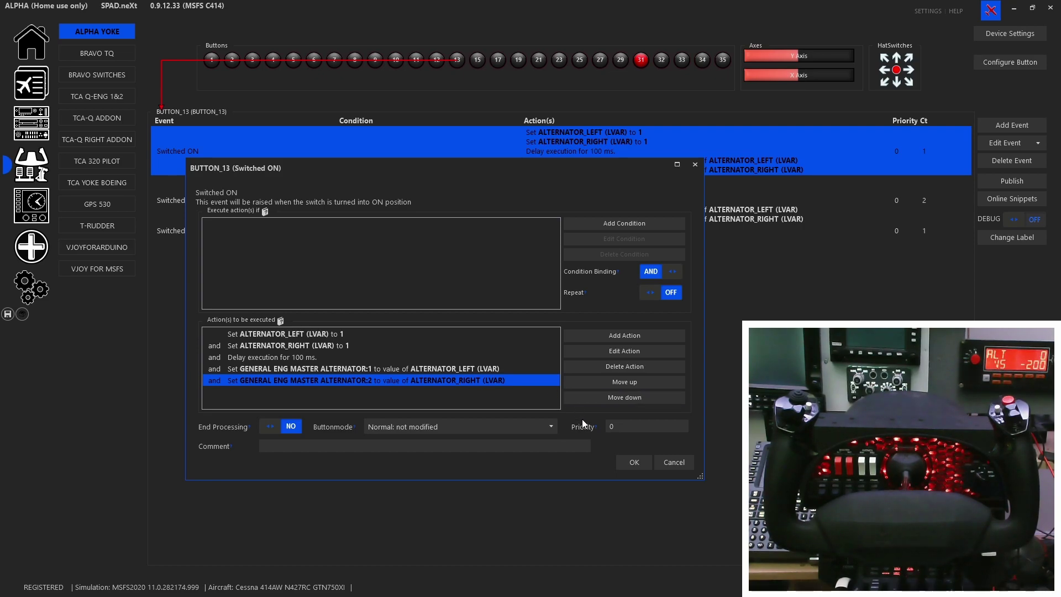
pyautogui.click(683, 463)
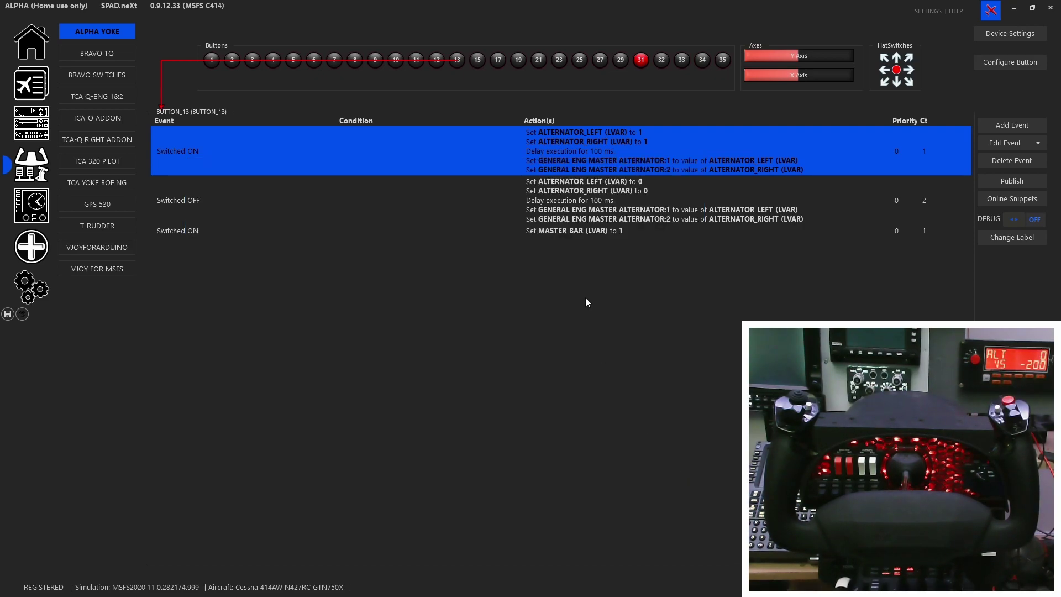
# Examine BUTTON_13's Switched OFF event, its GENERAL ENG MASTER ALTERNATOR:1 action, and the MASTER_BAR Switched ON event, closing each without saving
pyautogui.click(604, 216)
pyautogui.doubleClick(604, 216)
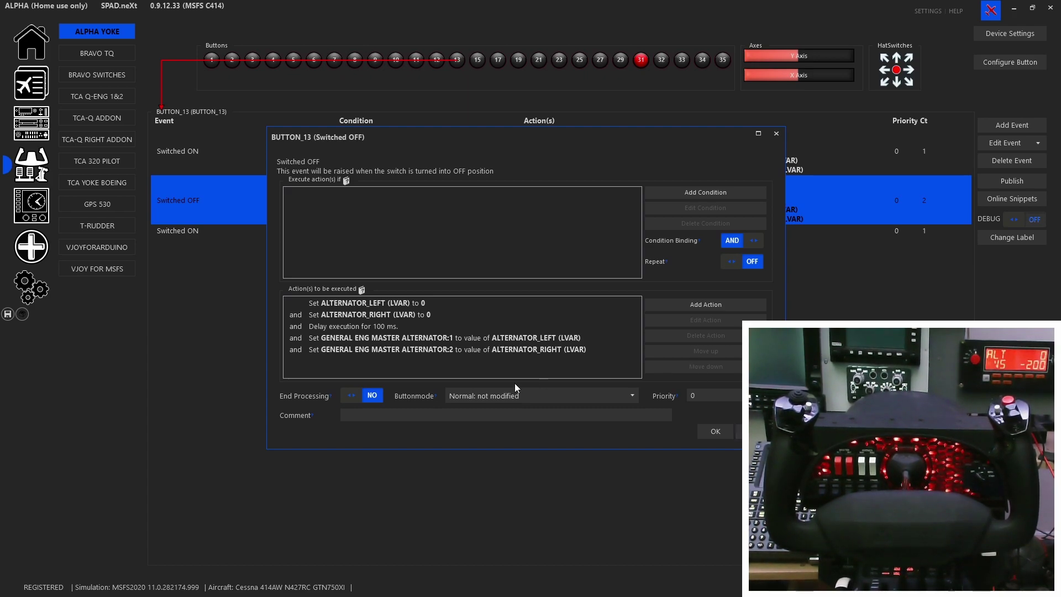
pyautogui.doubleClick(535, 336)
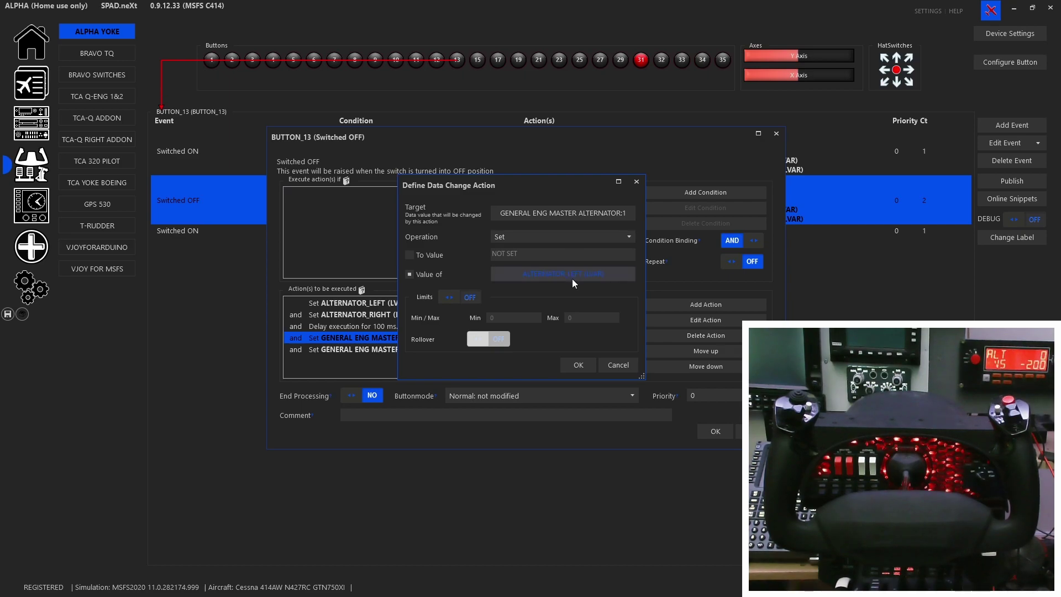
pyautogui.press('Escape')
pyautogui.press('Escape')
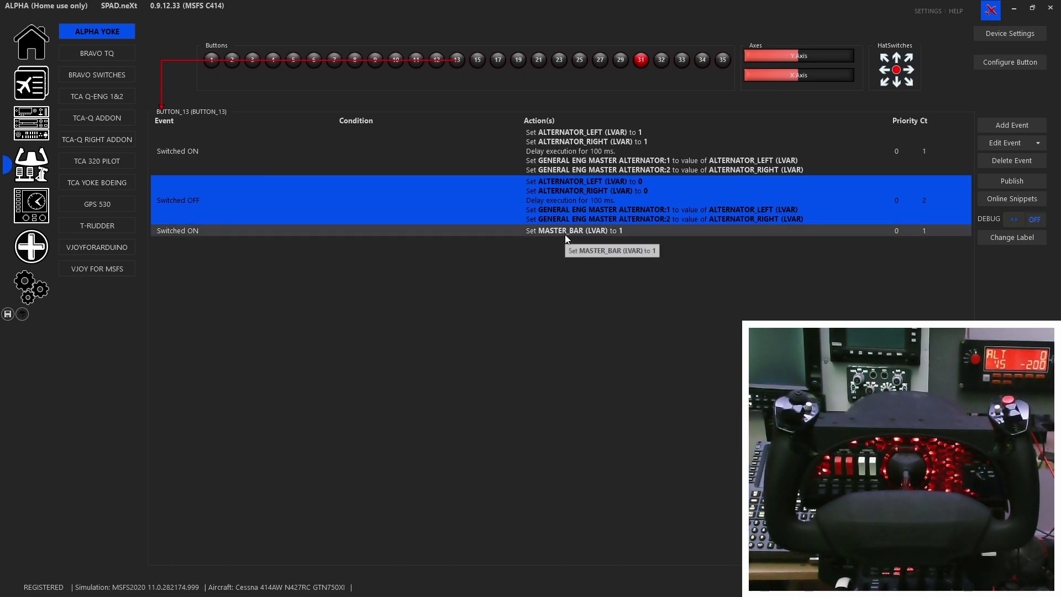
pyautogui.doubleClick(565, 234)
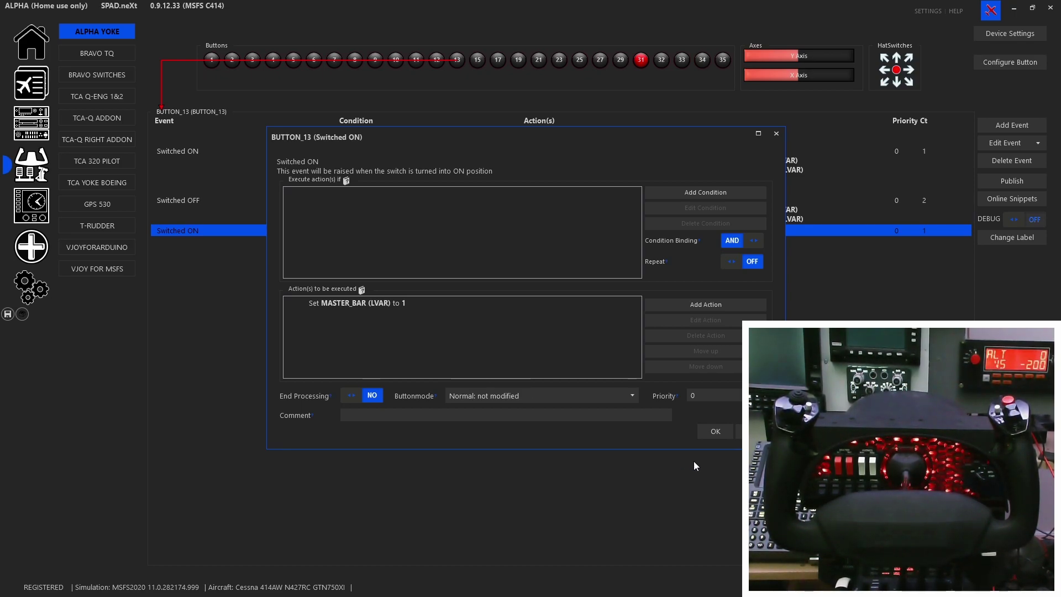
pyautogui.click(754, 431)
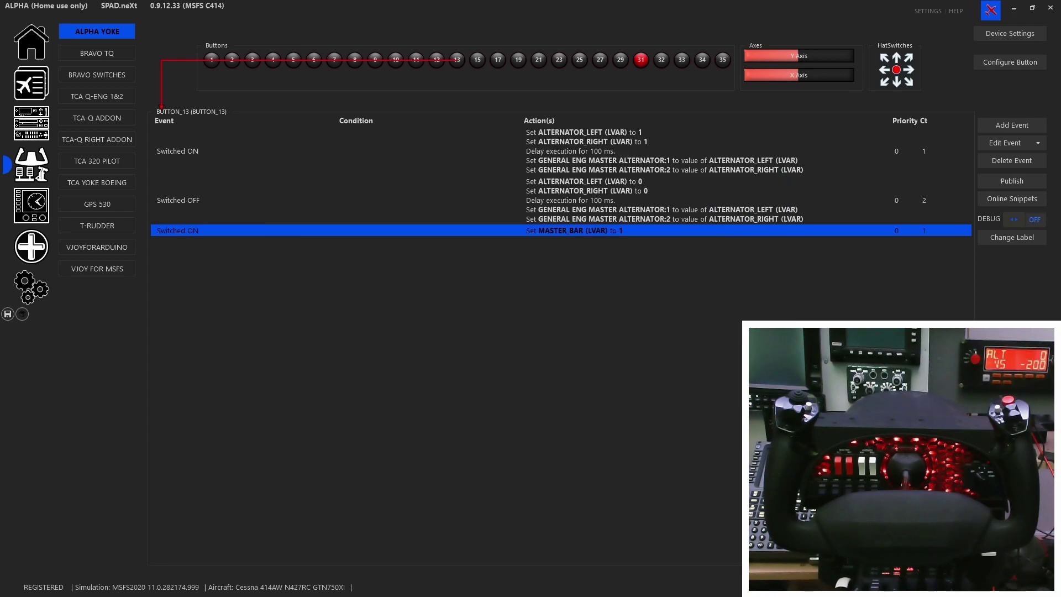
# Examine BUTTON_15's battery master Switched ON event and its BUS CONNECTION ON:6 action definition, and close both without saving
pyautogui.click(474, 64)
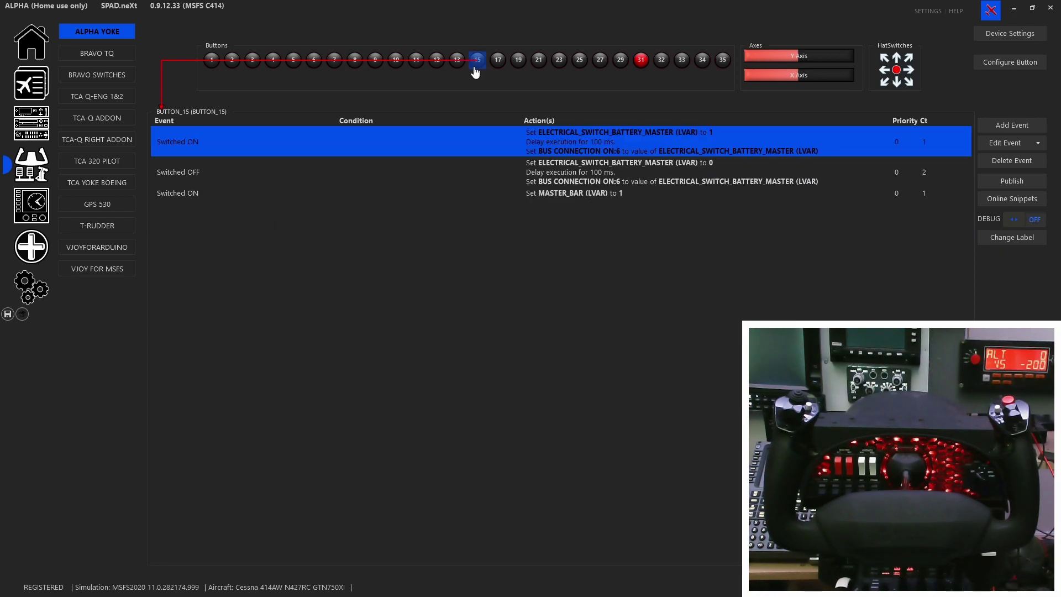
pyautogui.doubleClick(565, 153)
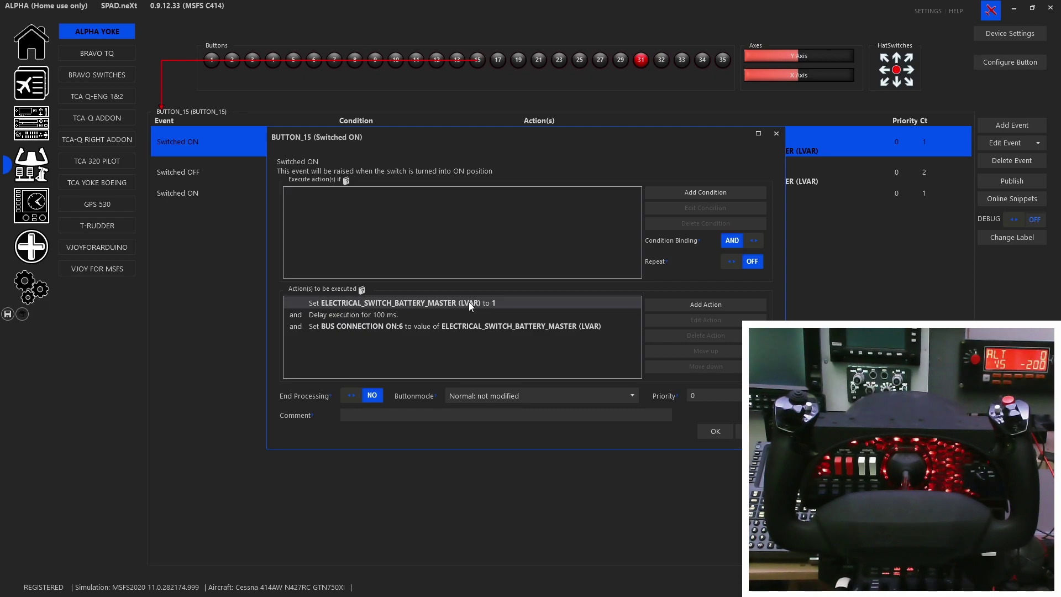
pyautogui.doubleClick(405, 327)
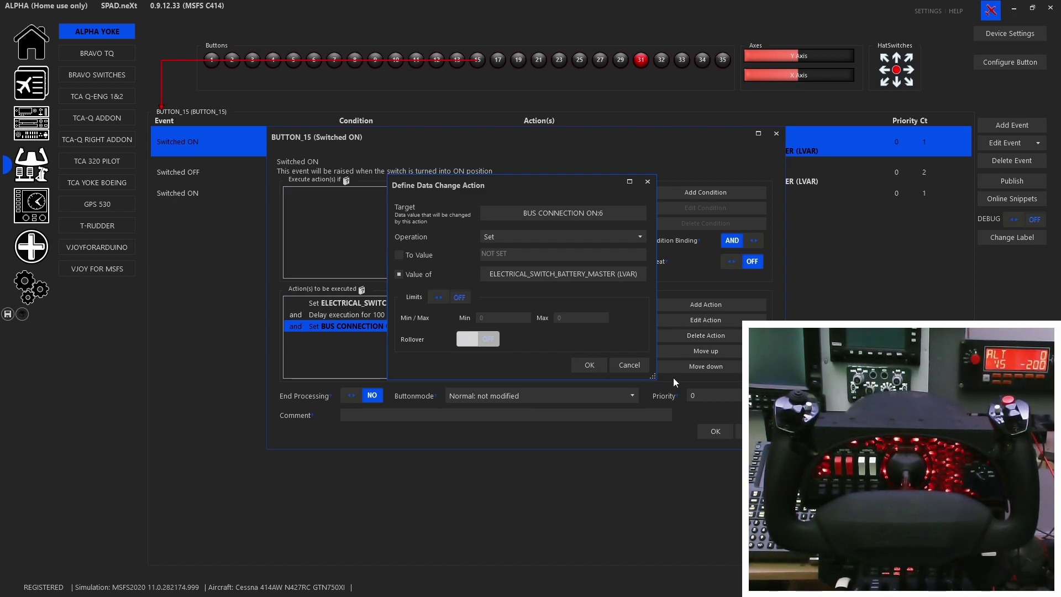
pyautogui.click(646, 371)
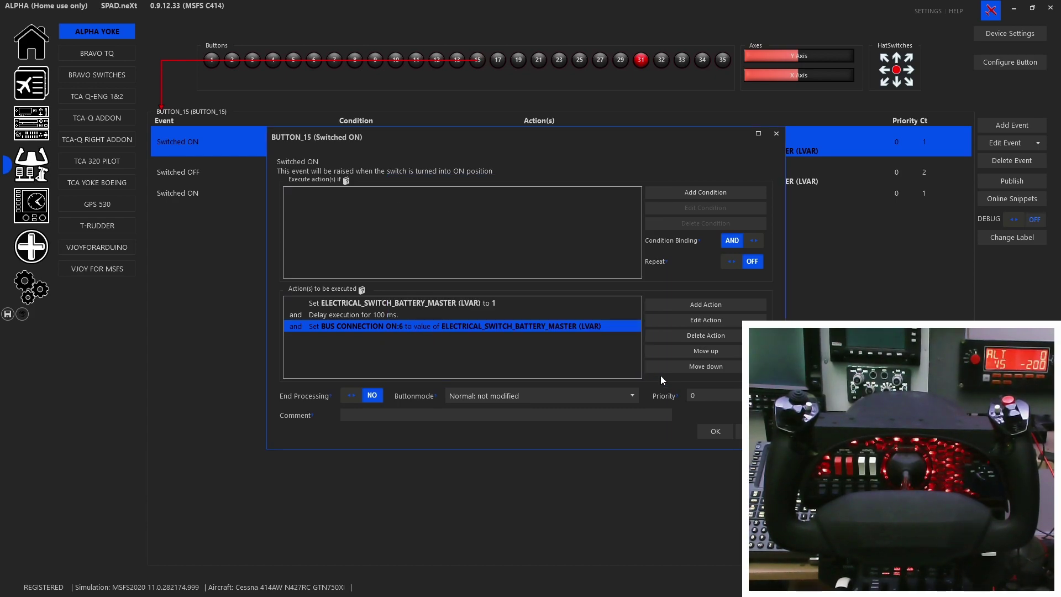
pyautogui.click(740, 431)
# Examine BUTTON_15's Switched OFF event and its MASTER_BAR Switched ON event, closing each without saving
pyautogui.doubleClick(621, 184)
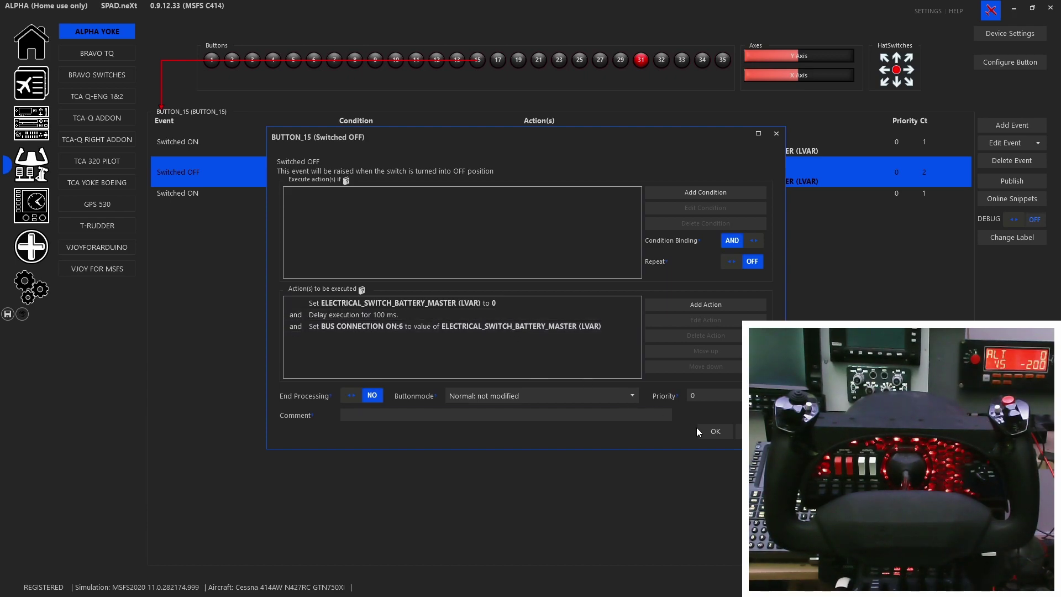
pyautogui.click(754, 431)
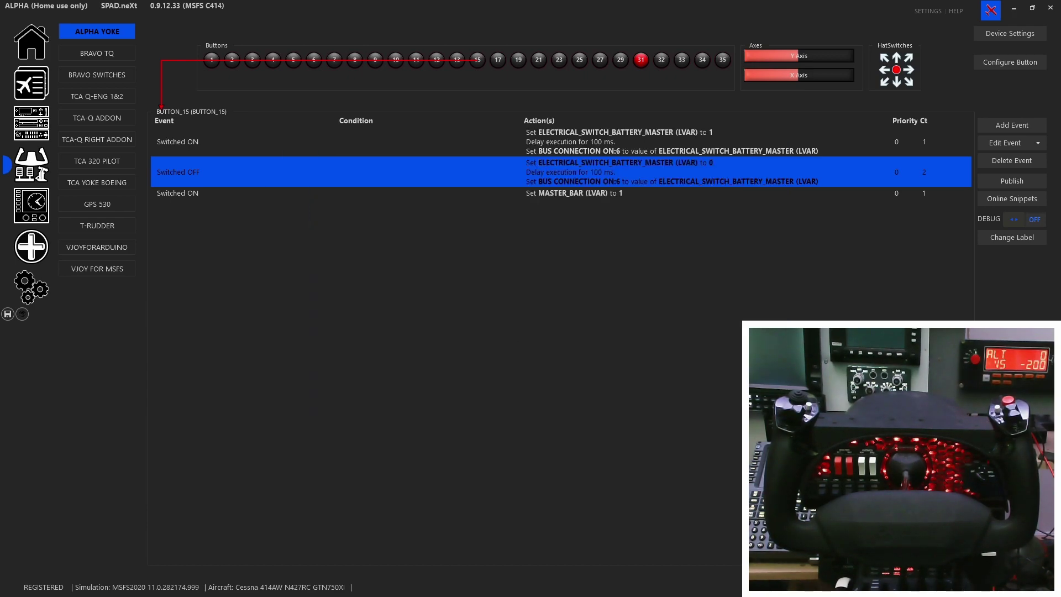
pyautogui.click(537, 192)
pyautogui.doubleClick(537, 192)
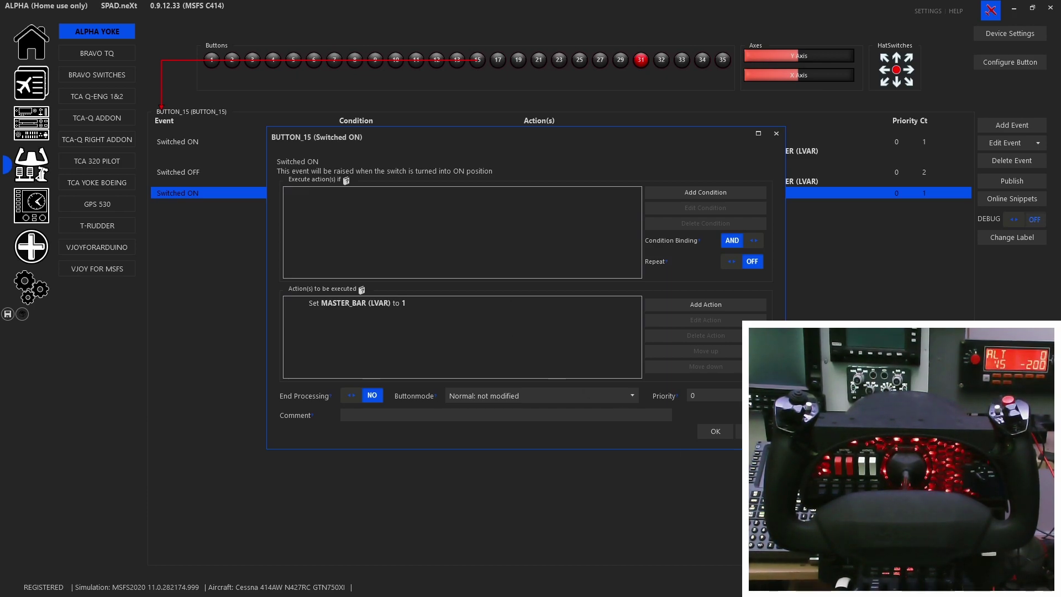
pyautogui.click(754, 431)
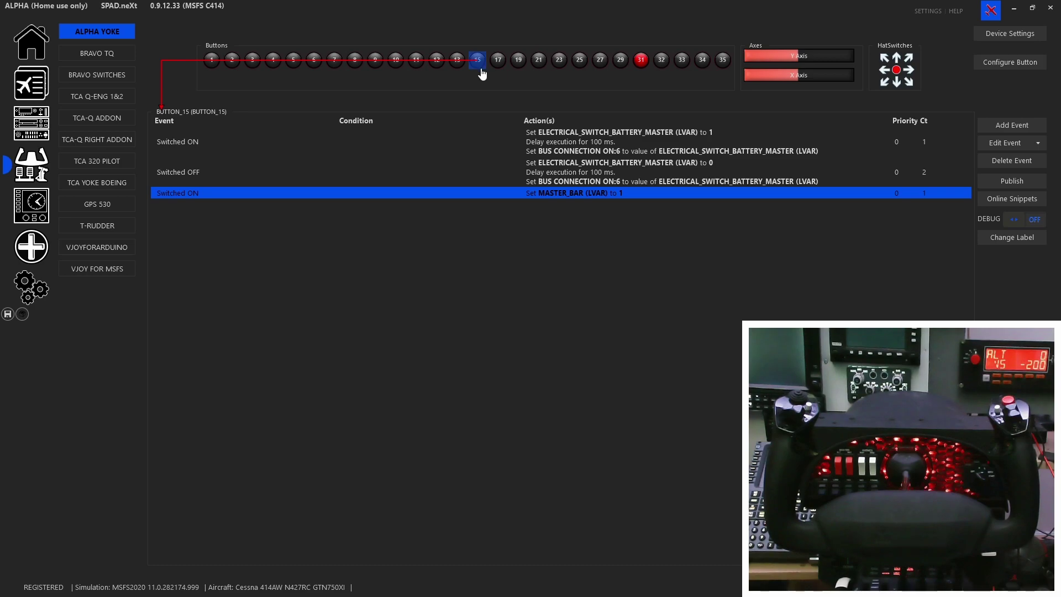
# Review the avionics master and de-ice events programmed for yoke buttons 17, 19 and 21
pyautogui.click(498, 59)
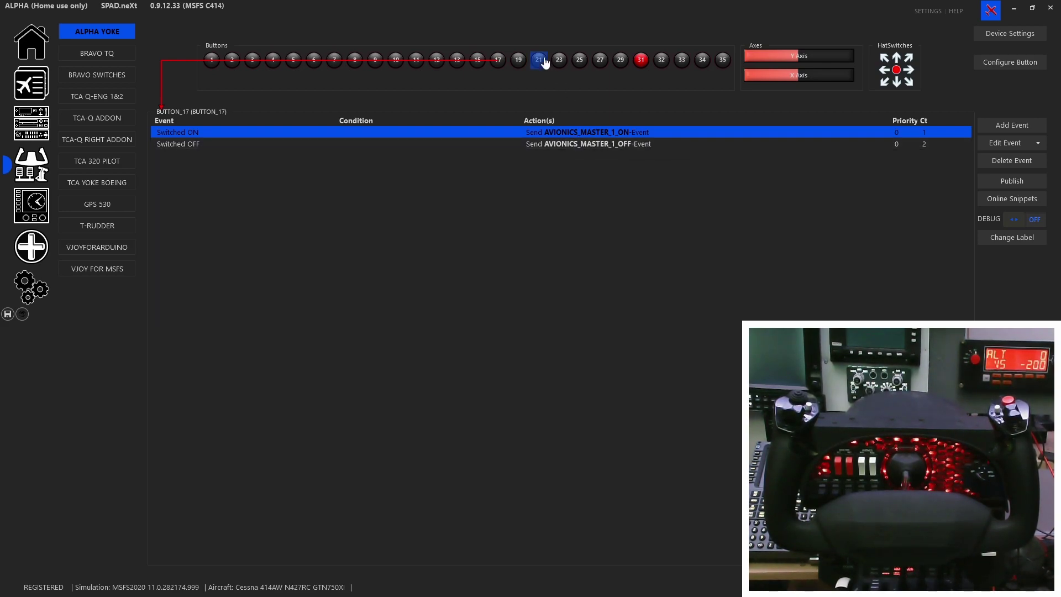
pyautogui.click(518, 61)
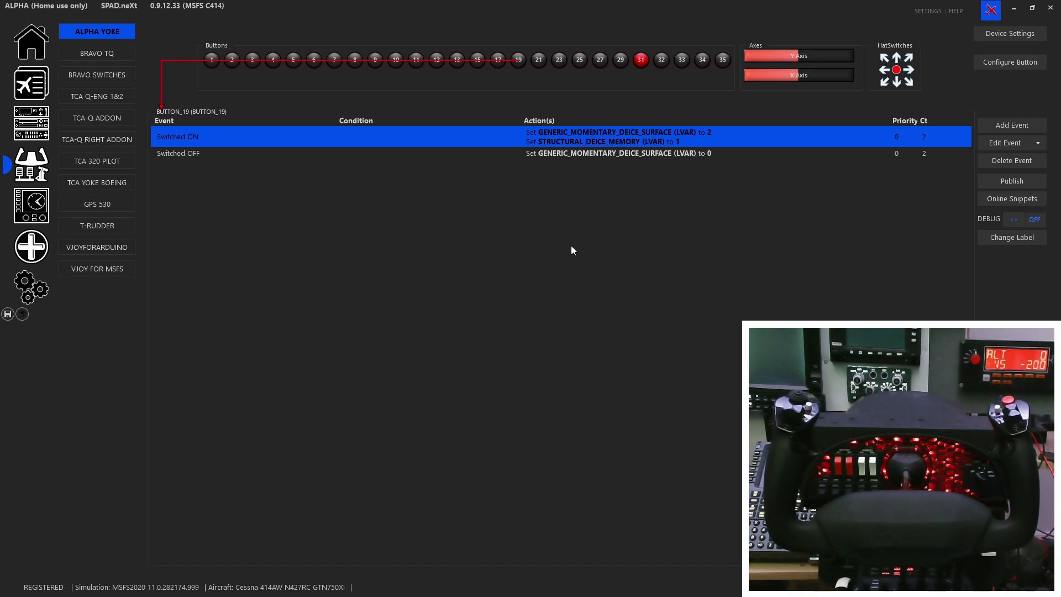
pyautogui.click(635, 157)
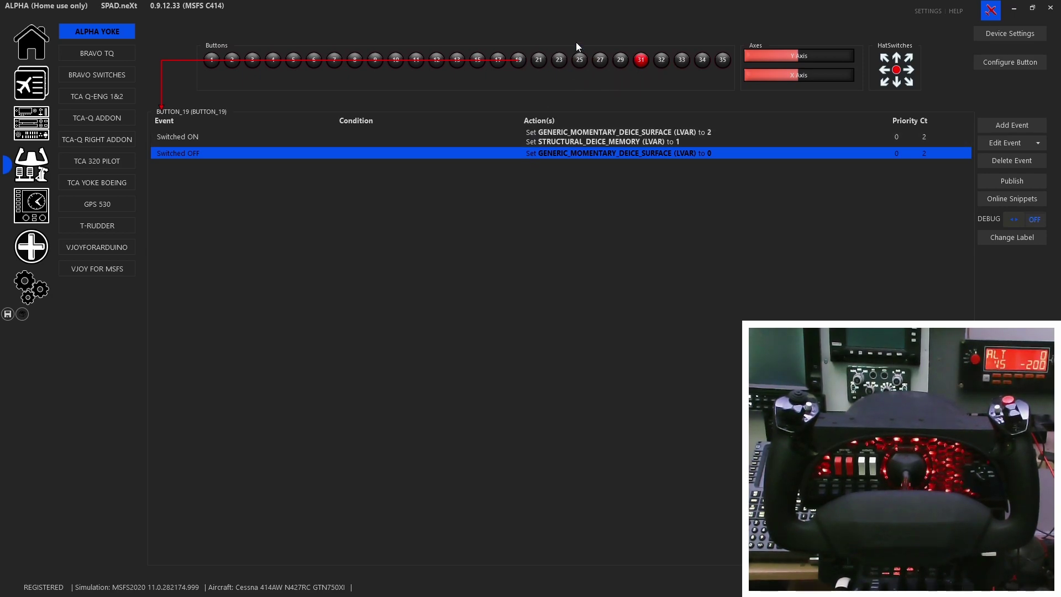
pyautogui.click(544, 63)
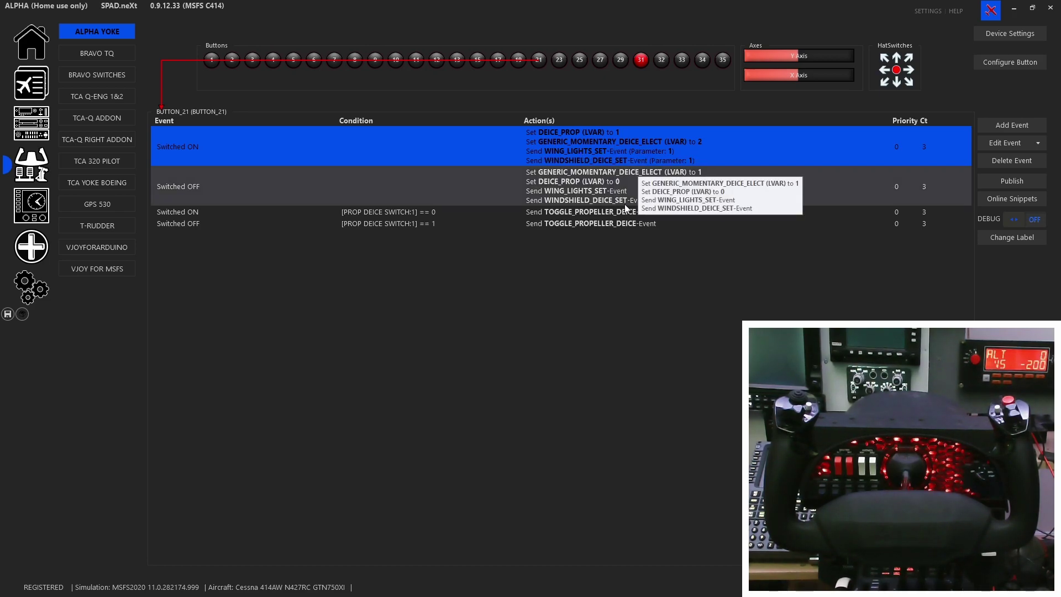
pyautogui.click(626, 184)
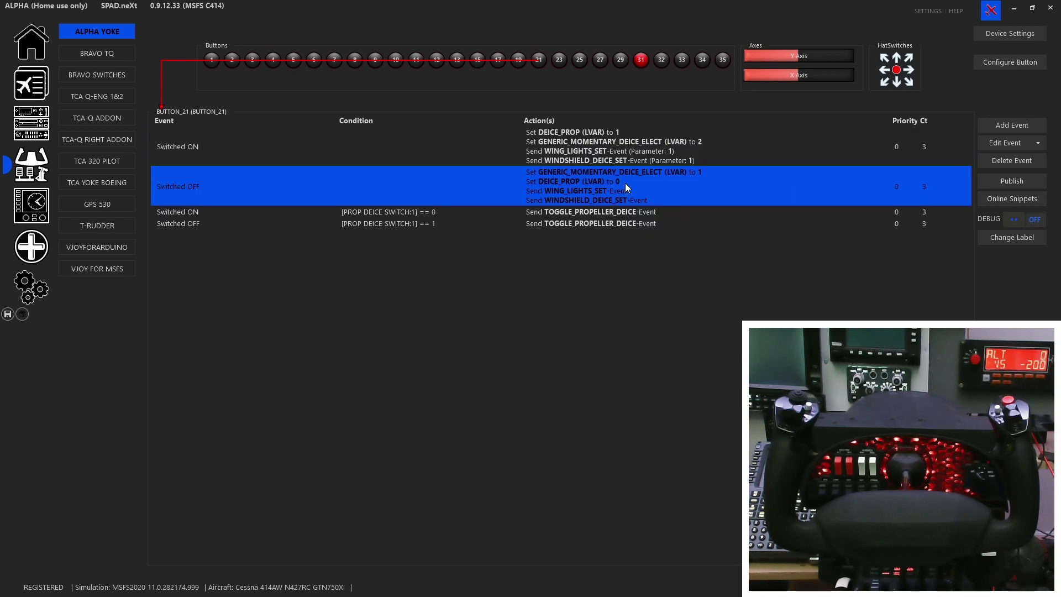
pyautogui.click(670, 212)
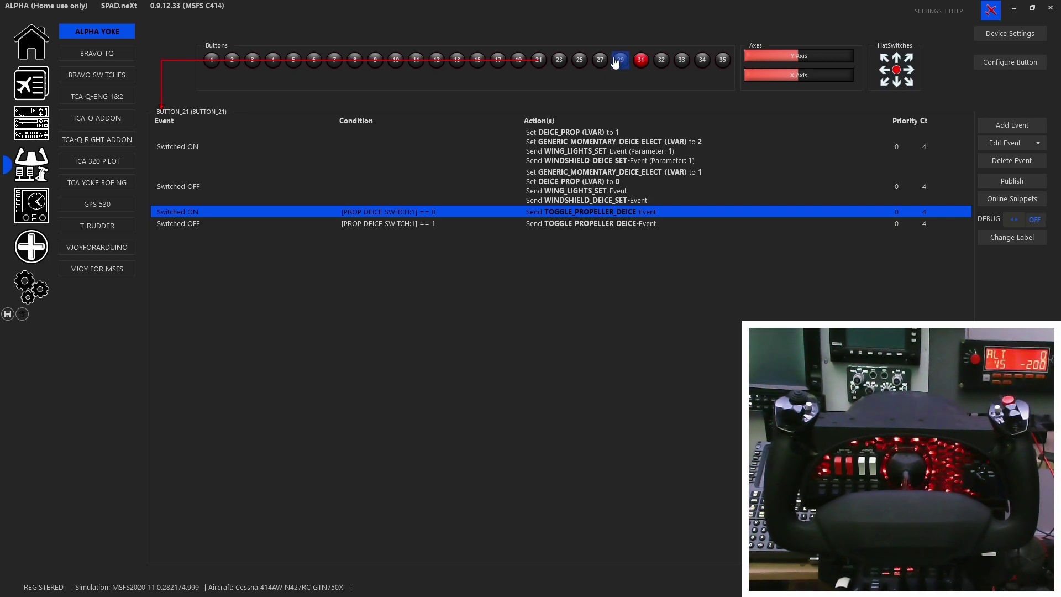
# Examine the landing light actions in BUTTON_23's Switched ON event, including the LIGHT LANDING action
pyautogui.click(559, 59)
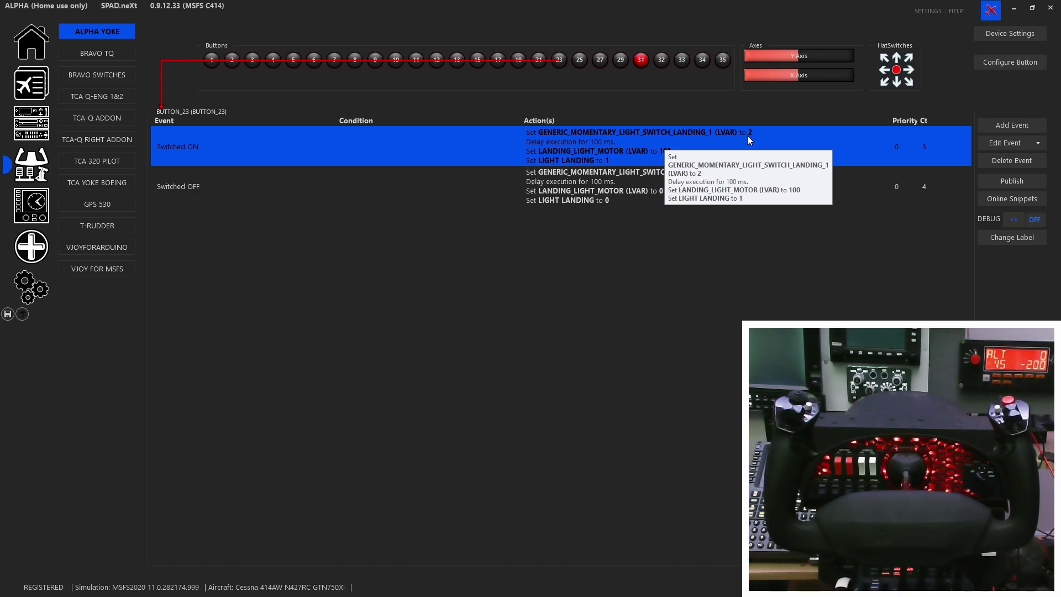
pyautogui.doubleClick(592, 141)
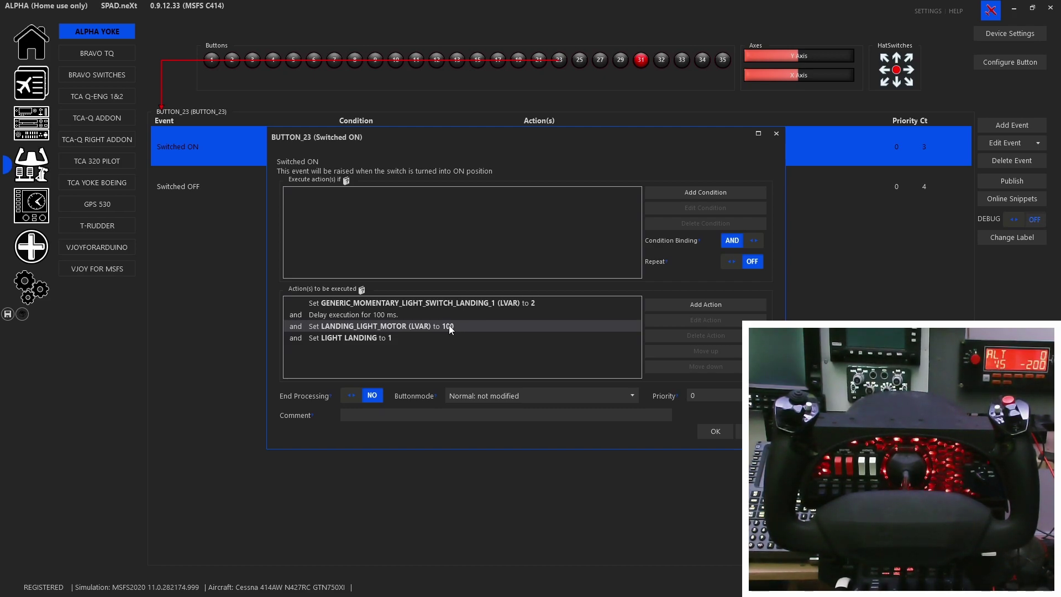
pyautogui.click(399, 337)
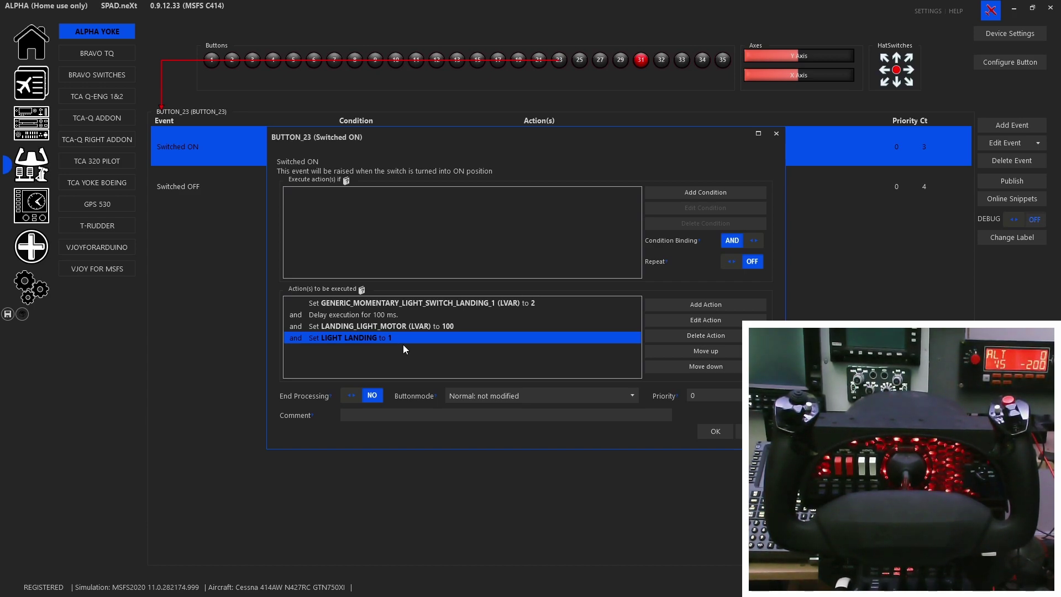
# View the delay settings of a new Pause action for BUTTON_23's Switched ON event, and cancel without adding it
pyautogui.click(688, 304)
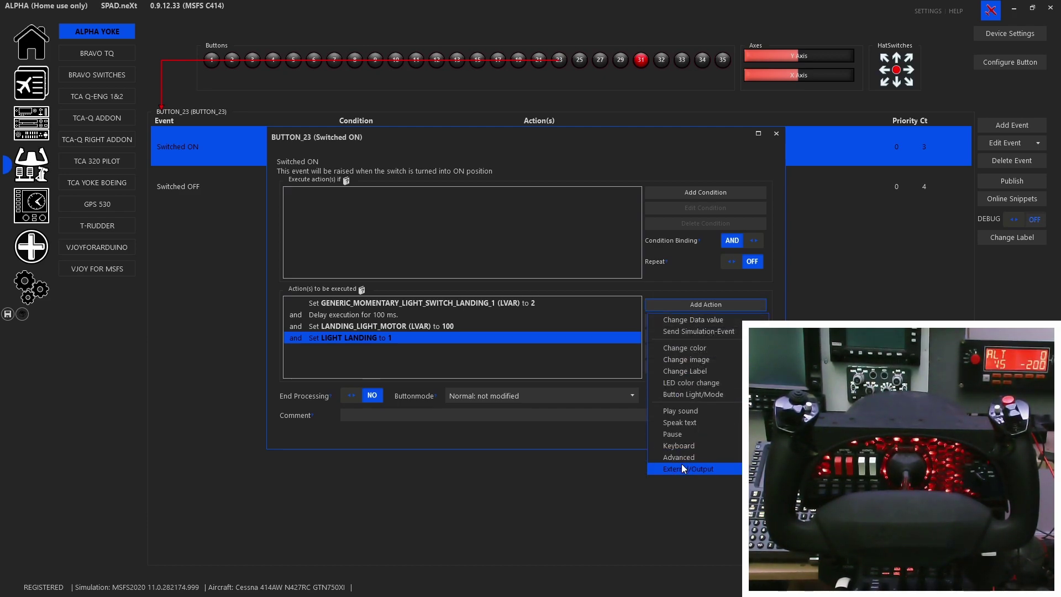
pyautogui.click(678, 436)
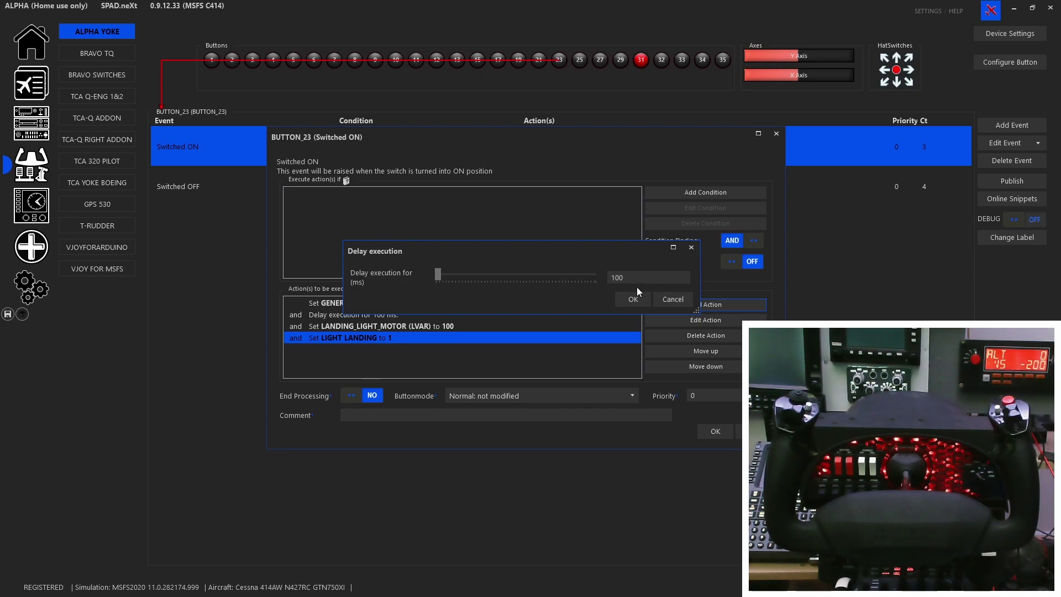
pyautogui.click(675, 302)
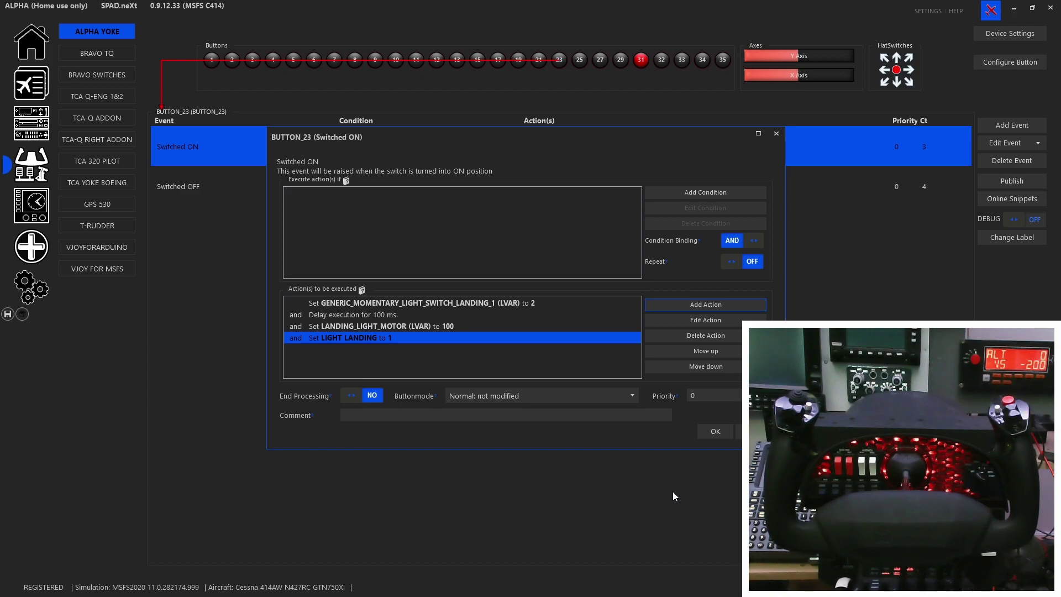
pyautogui.click(756, 431)
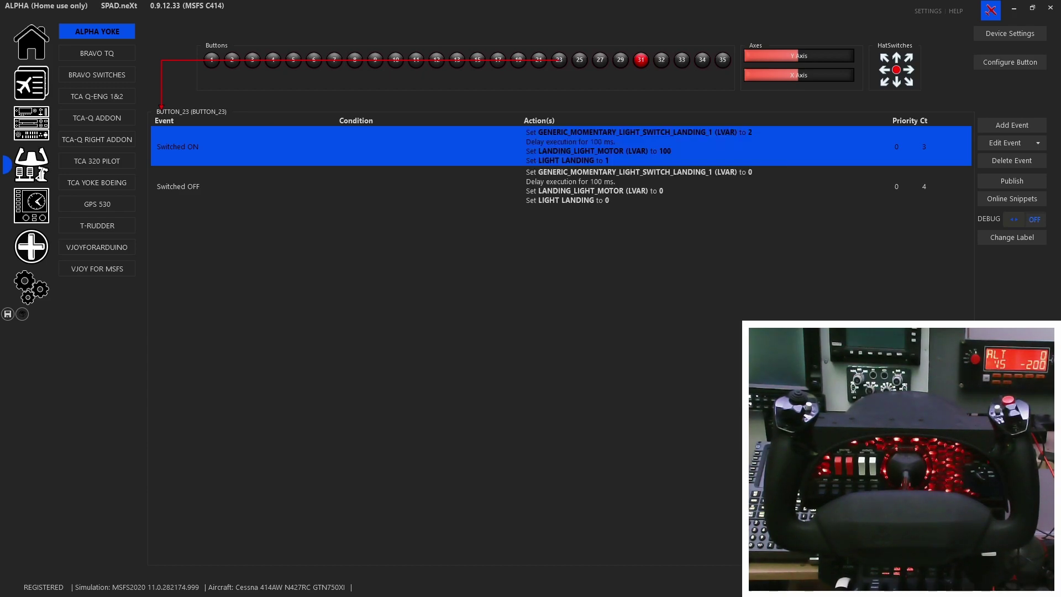
# Examine BUTTON_23's Switched OFF landing light actions, close the event without saving, and view BUTTON_25's events
pyautogui.doubleClick(694, 193)
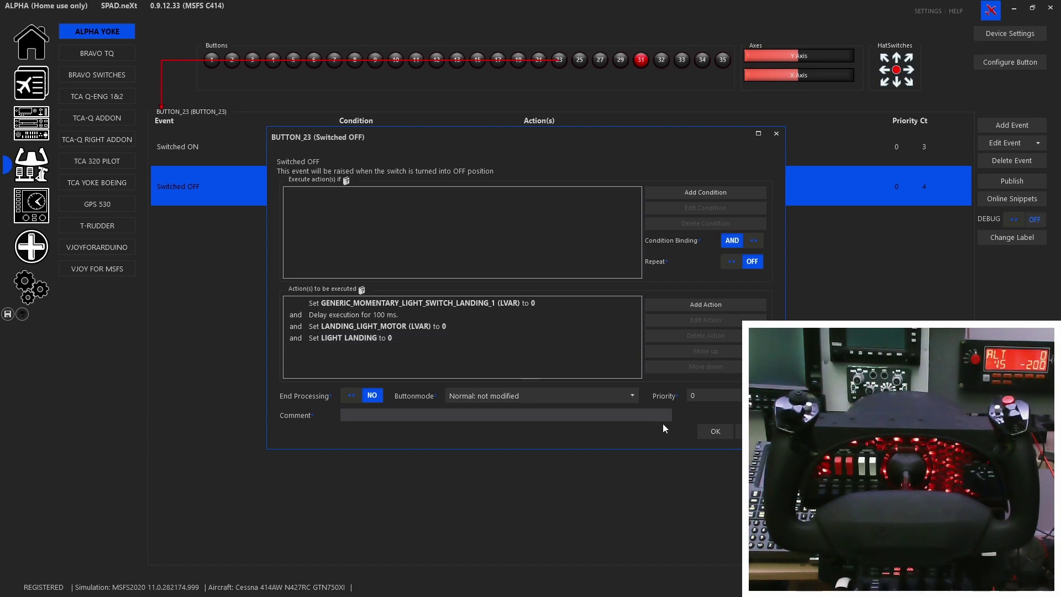
pyautogui.click(752, 431)
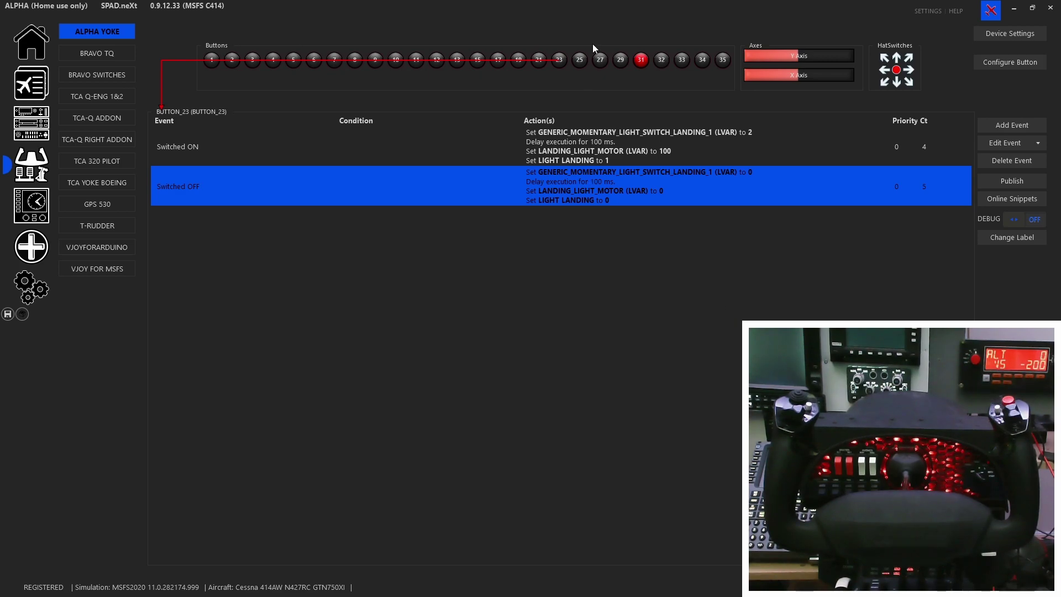
pyautogui.click(580, 60)
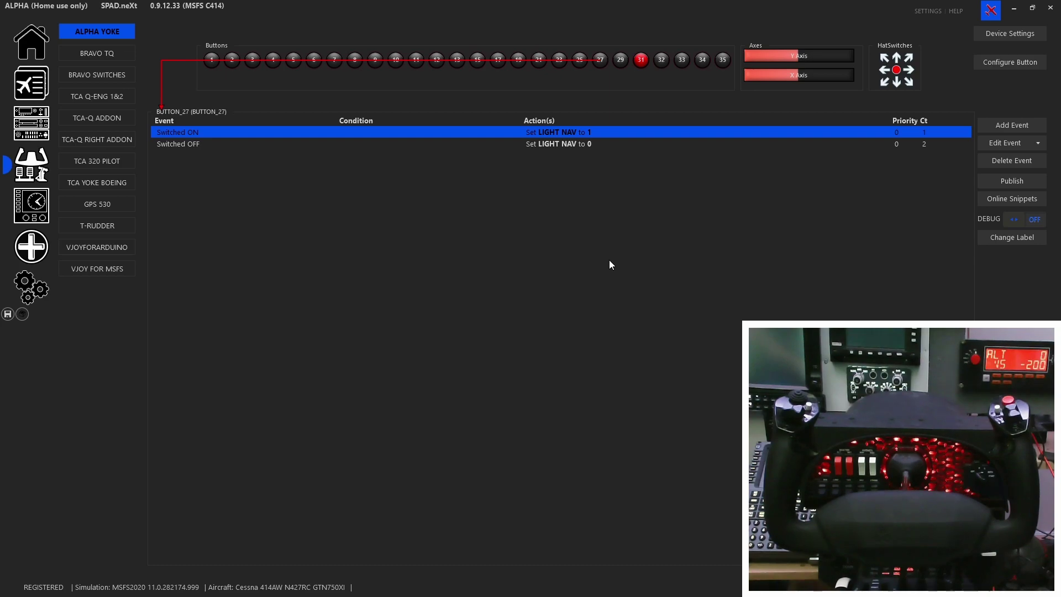
# Examine the LIGHT NAV action and its data definition in BUTTON_27's Switched ON event, and close everything without saving
pyautogui.doubleClick(595, 129)
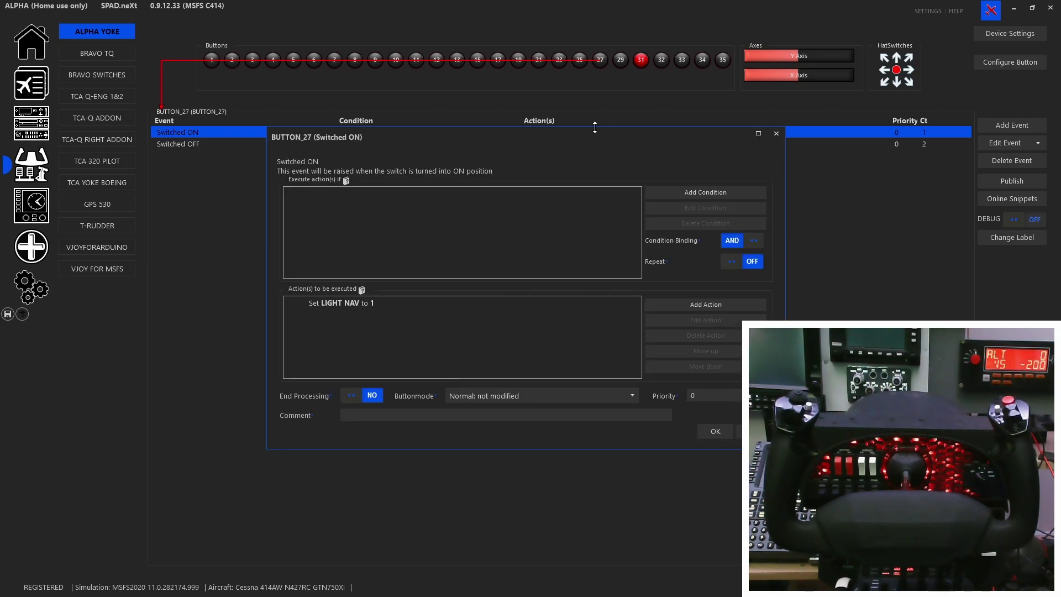
pyautogui.click(358, 303)
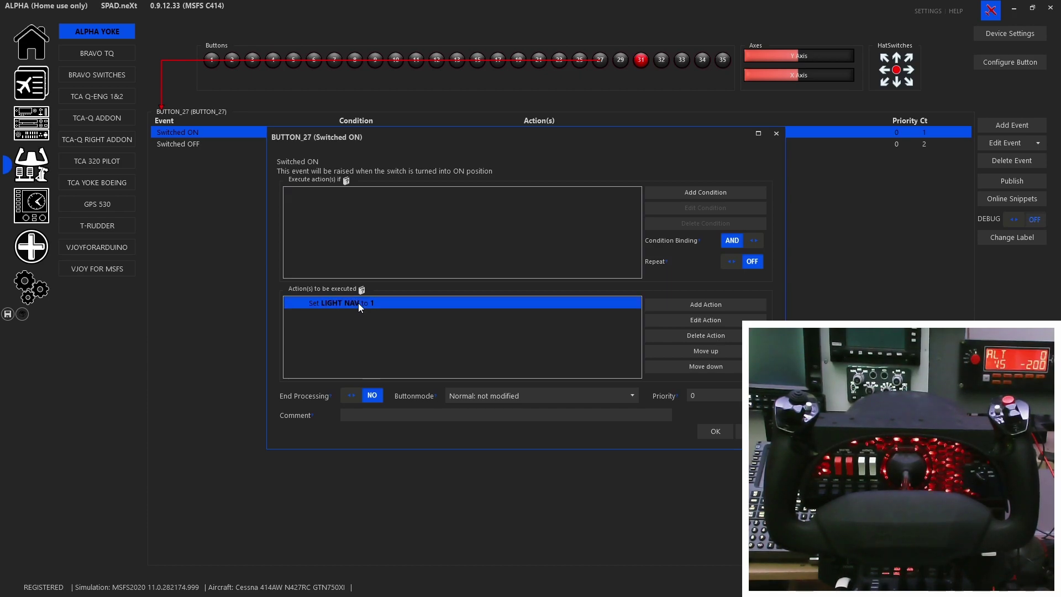
pyautogui.doubleClick(359, 303)
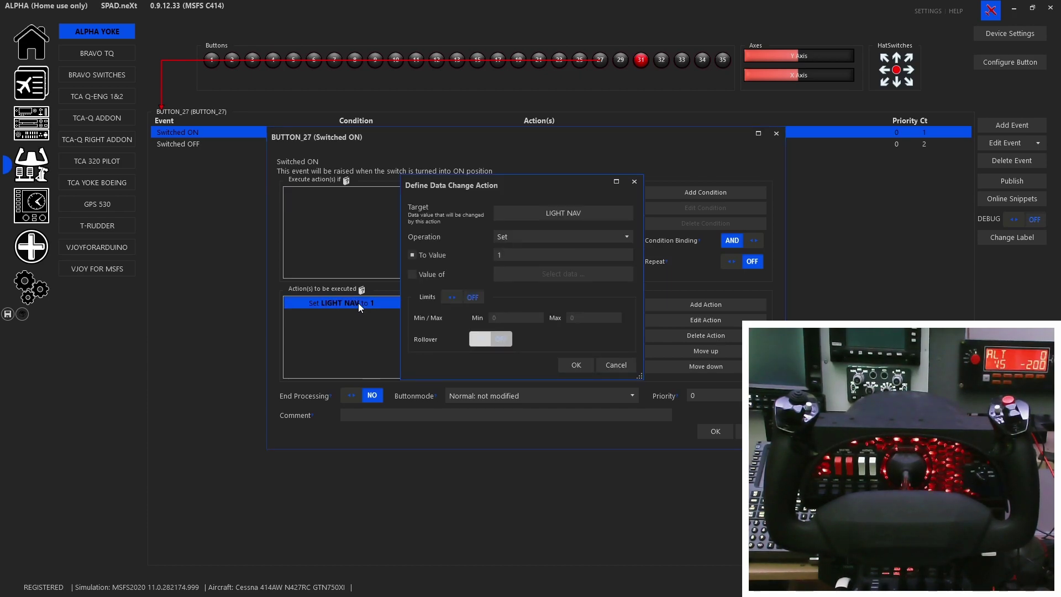
pyautogui.click(539, 212)
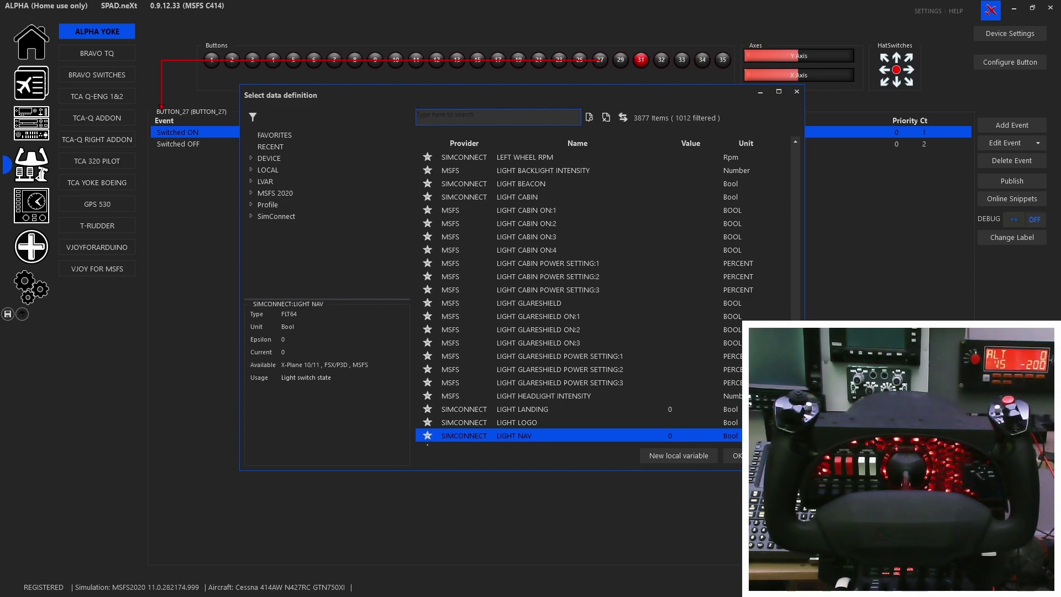
pyautogui.click(780, 456)
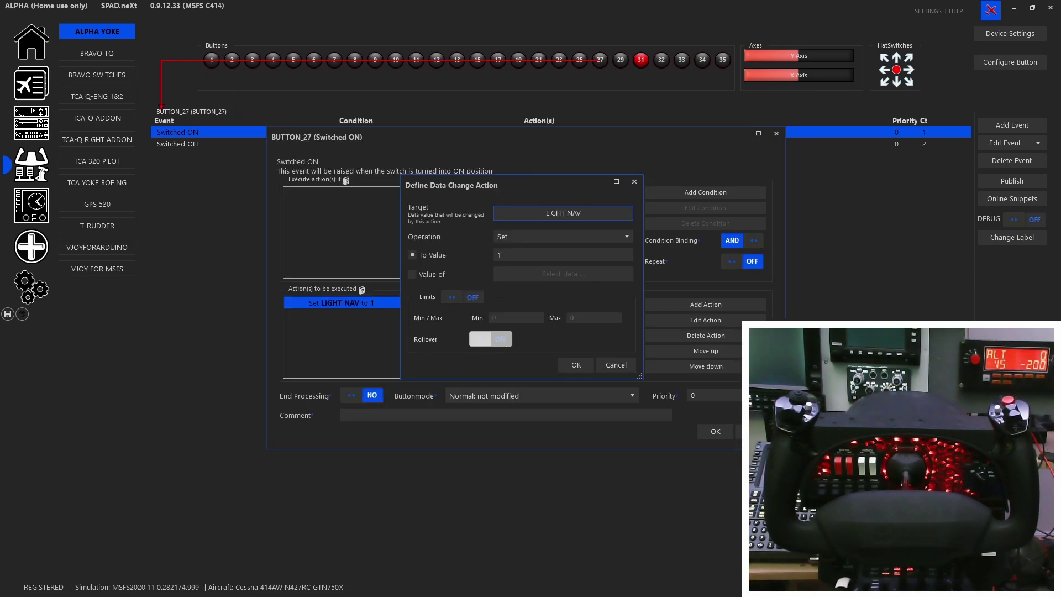
pyautogui.click(631, 371)
pyautogui.click(757, 431)
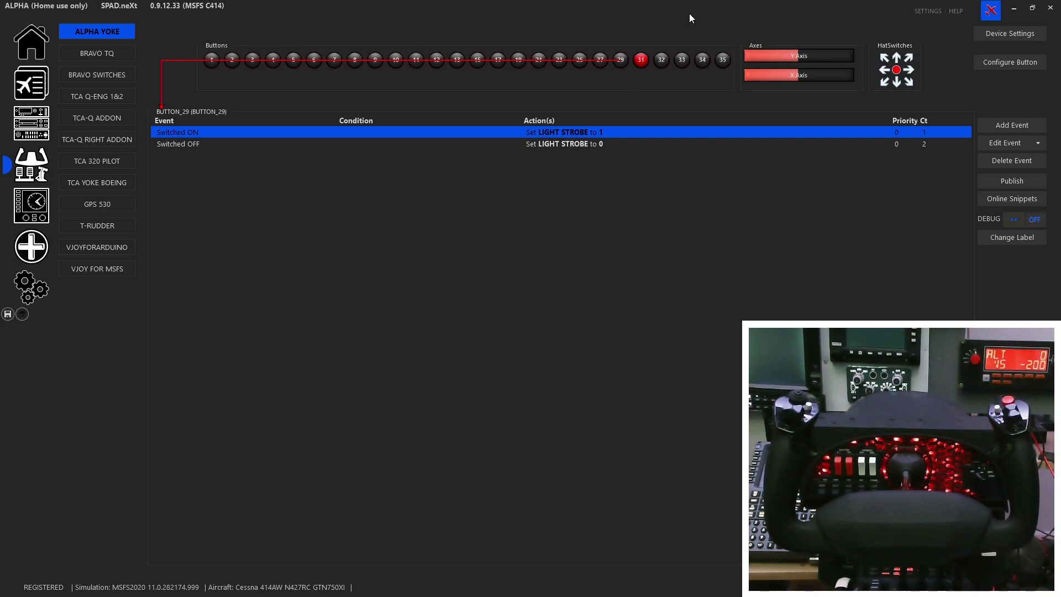
# Examine the MAGNETO1_SET action in BUTTON_31's Switched ON event, and close everything without saving
pyautogui.click(641, 67)
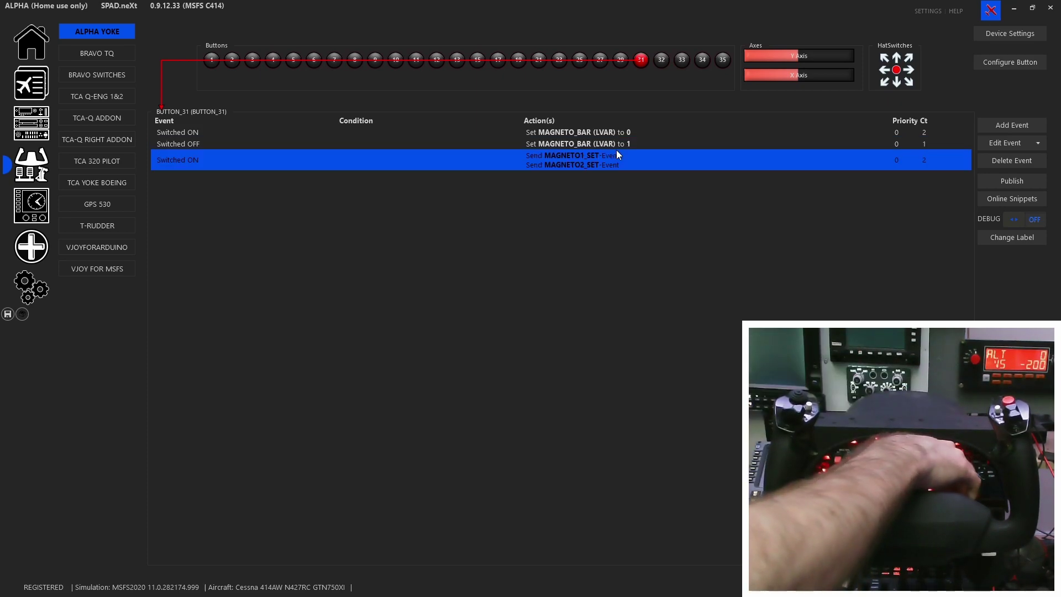
pyautogui.doubleClick(575, 173)
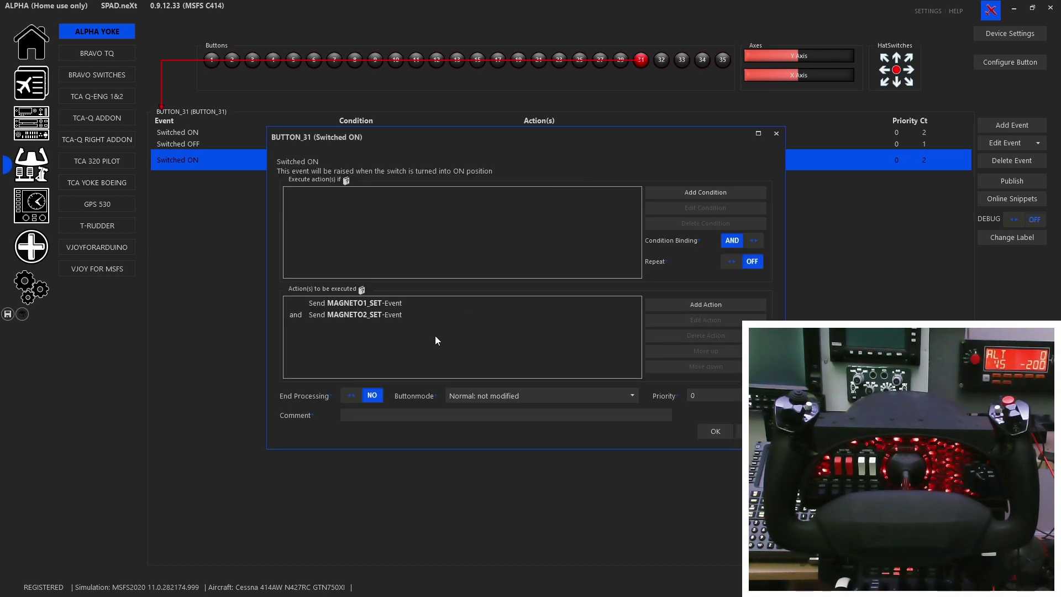
pyautogui.doubleClick(400, 301)
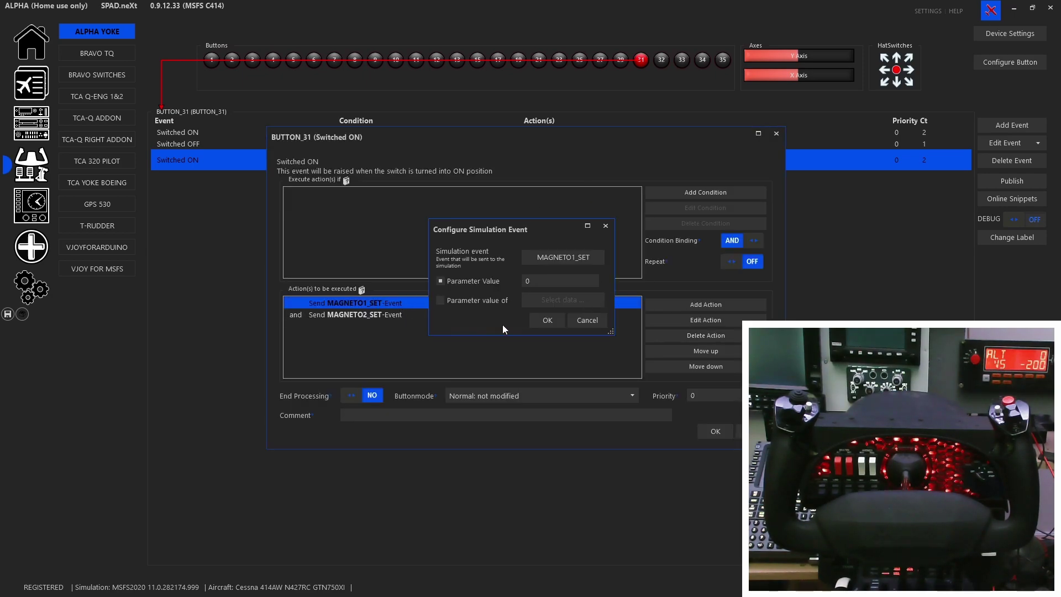
pyautogui.click(589, 321)
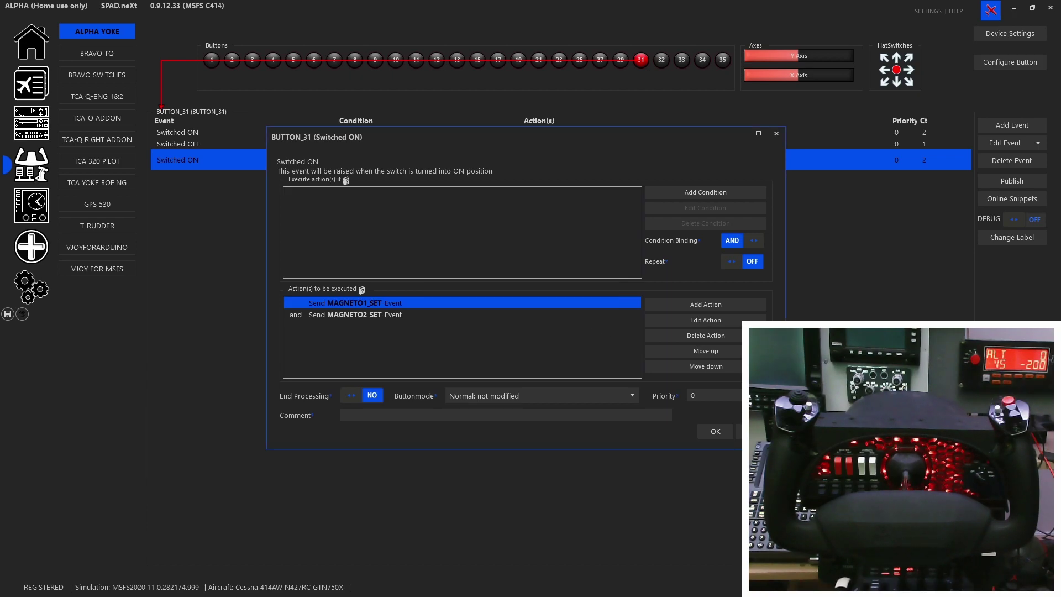
pyautogui.click(753, 432)
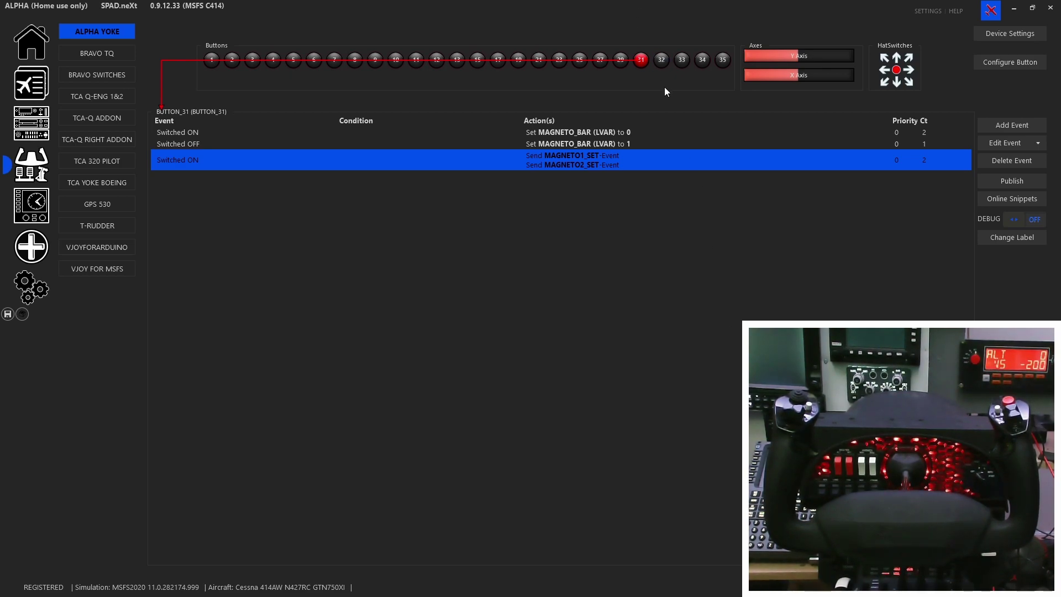
# View the events assigned to BUTTON_32, BUTTON_33 and BUTTON_35
pyautogui.click(662, 71)
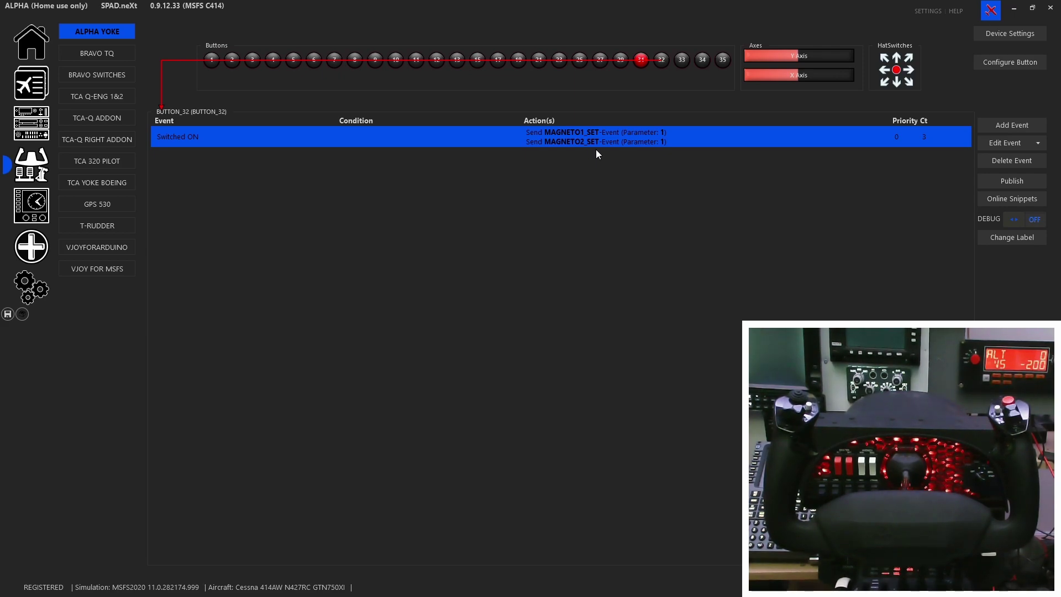
pyautogui.click(682, 61)
pyautogui.click(724, 60)
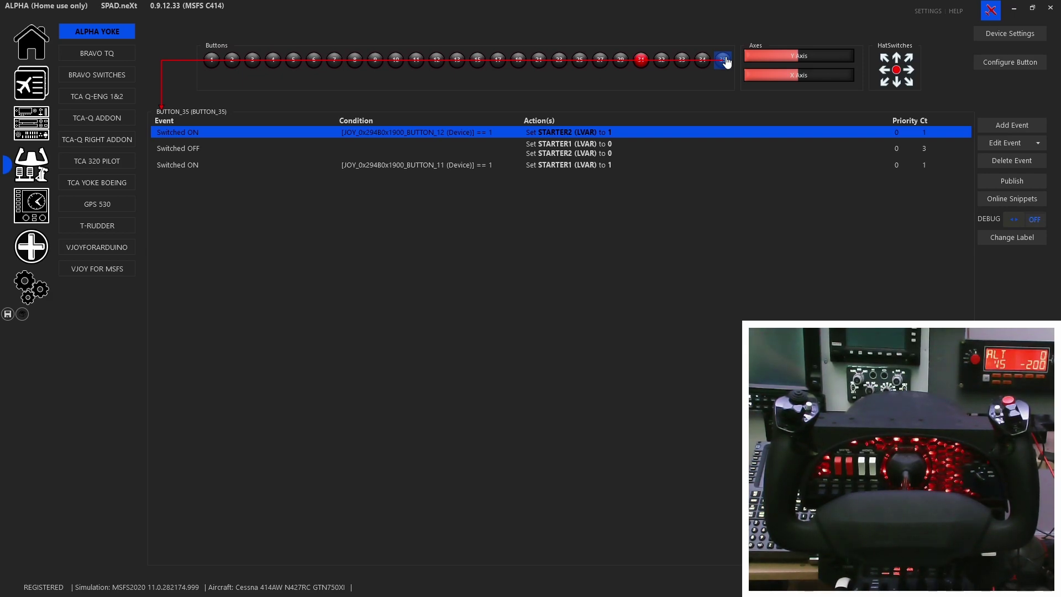
# Examine BUTTON_35's Switched ON event that sets STARTER2 when BUTTON_12 is on, and close it without saving
pyautogui.click(586, 156)
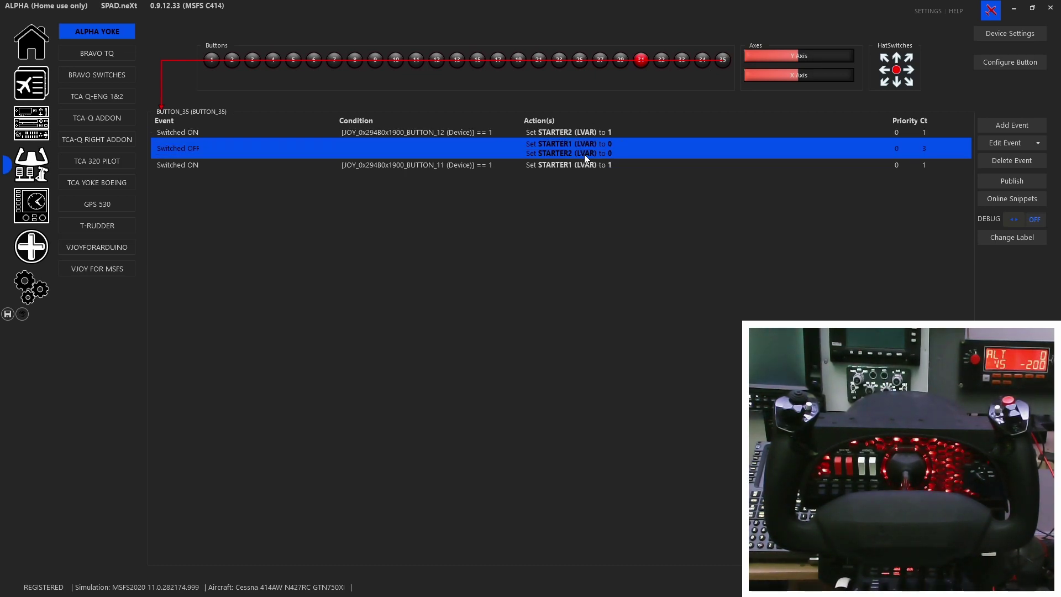
pyautogui.click(580, 132)
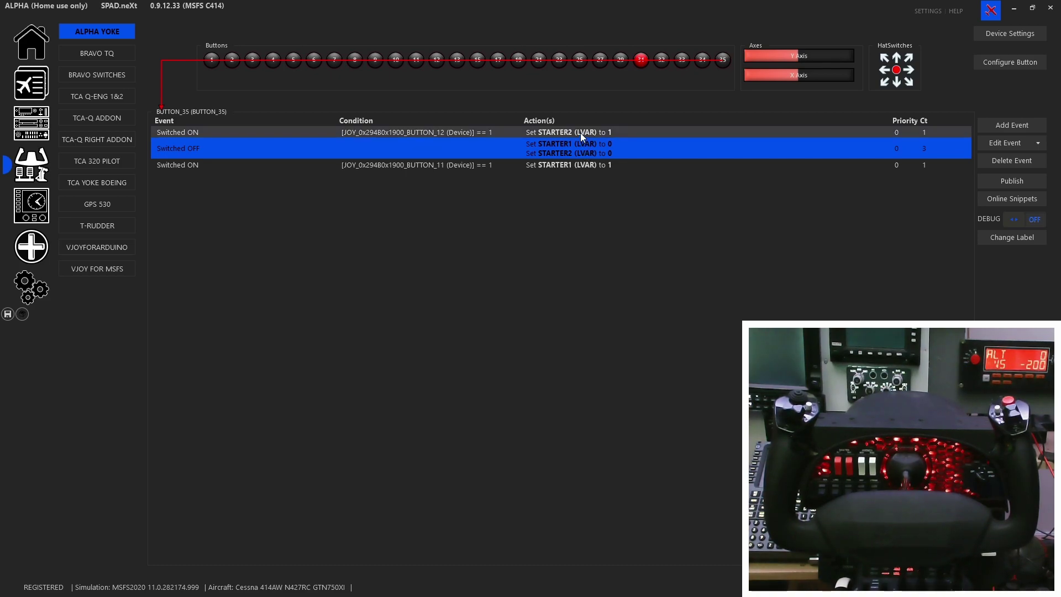
pyautogui.doubleClick(580, 133)
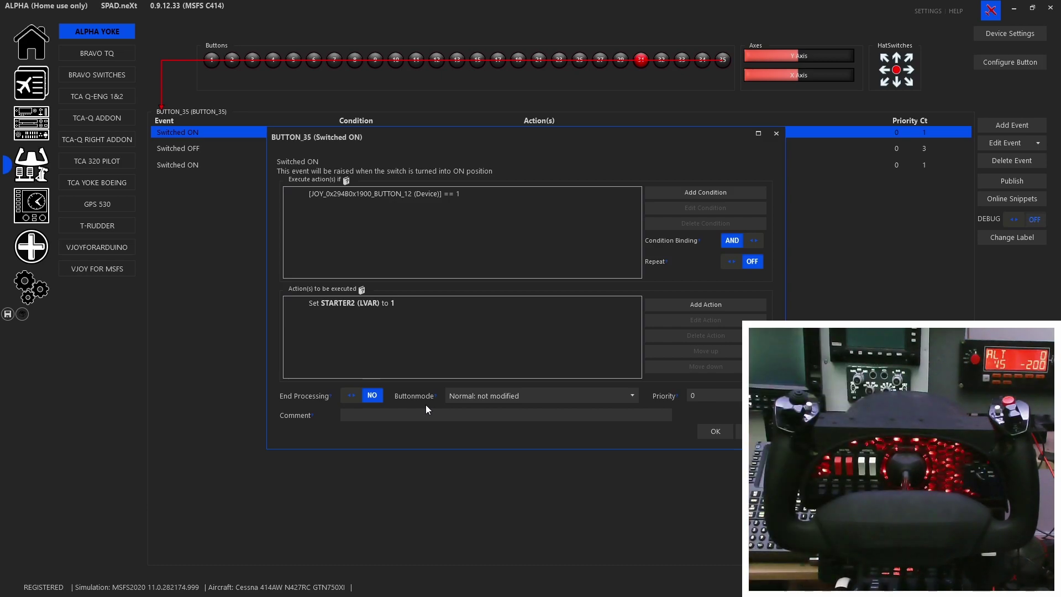
pyautogui.click(746, 431)
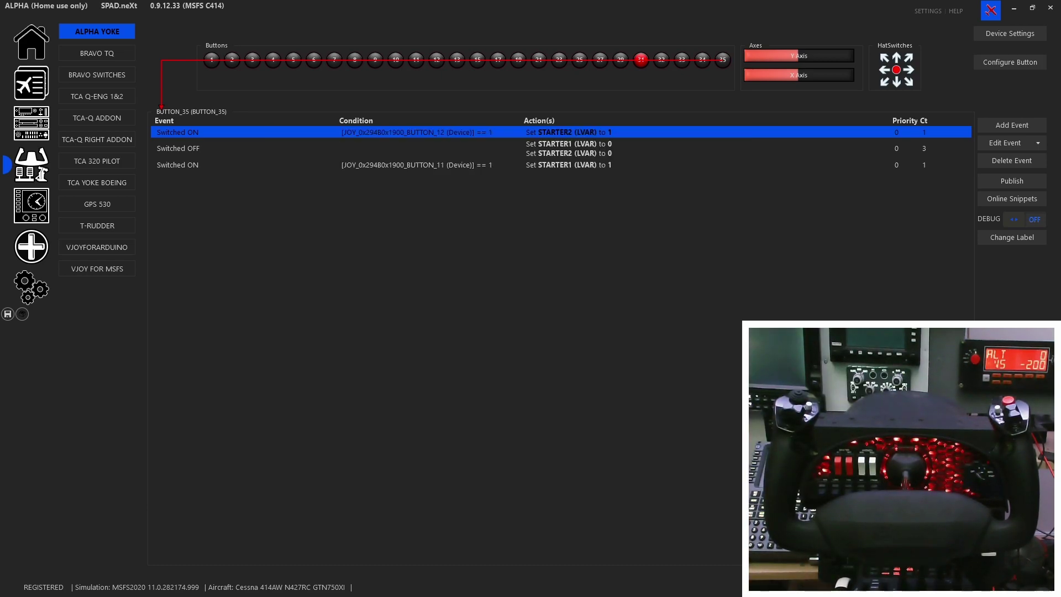
# Examine BUTTON_35's Switched ON event for STARTER1, close it without saving, and select the Switched OFF event
pyautogui.doubleClick(583, 168)
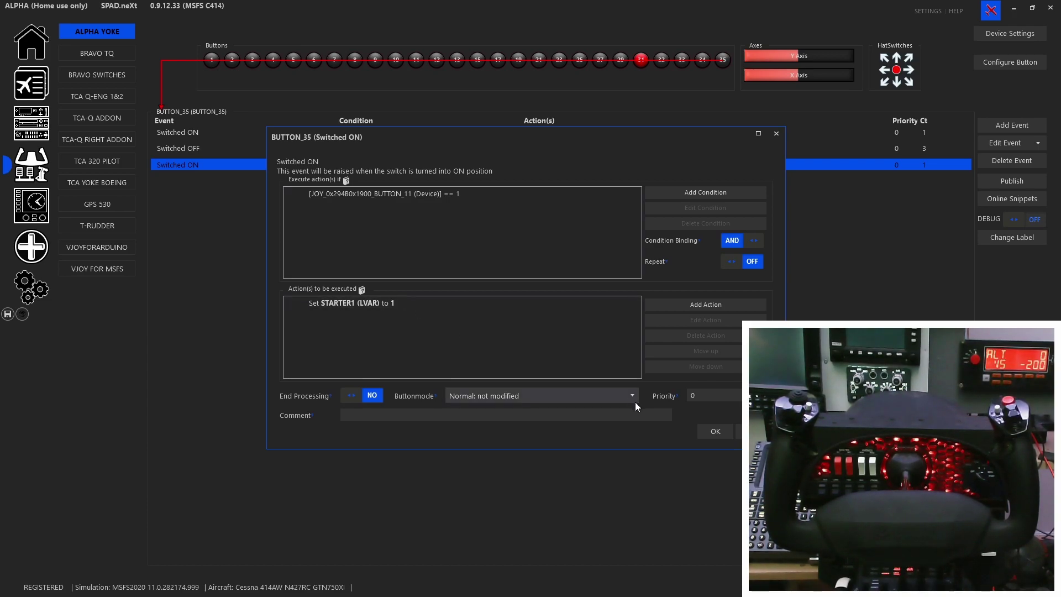
pyautogui.press('Escape')
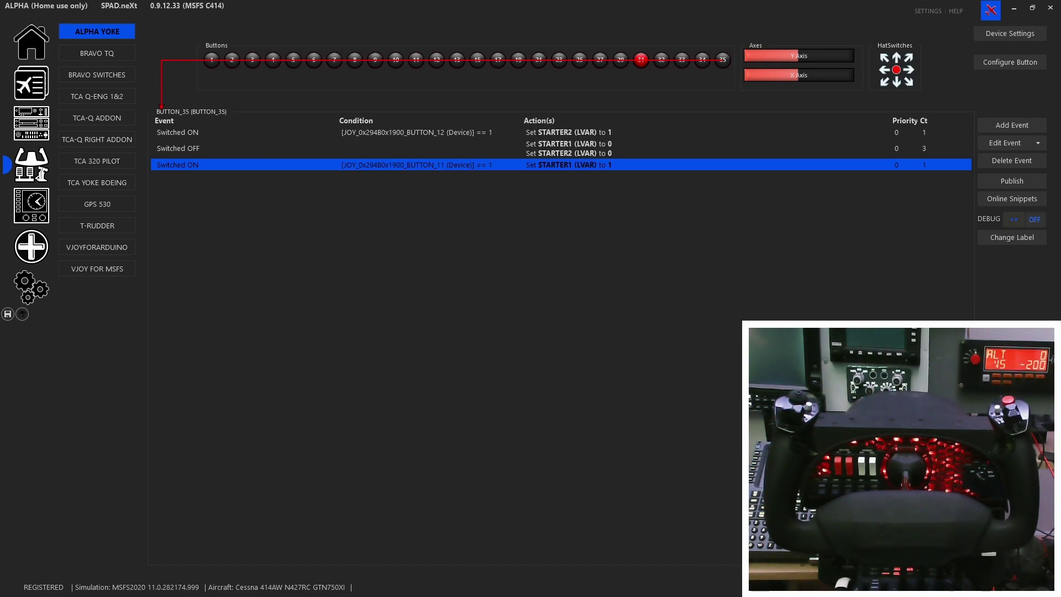
pyautogui.click(489, 147)
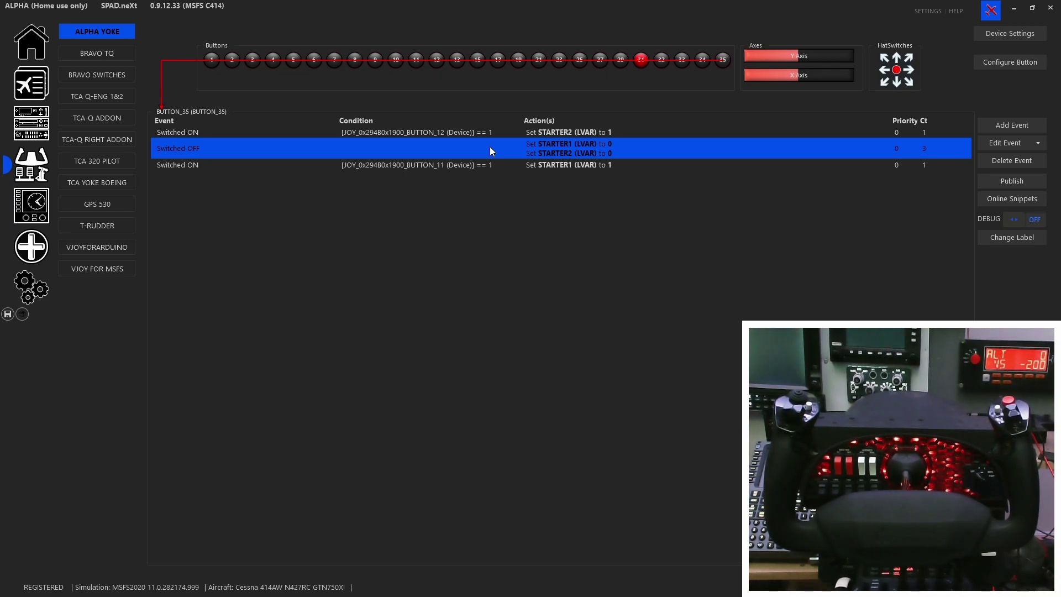
# View the Y and X axis events, and open and close the X axis response curve
pyautogui.click(776, 66)
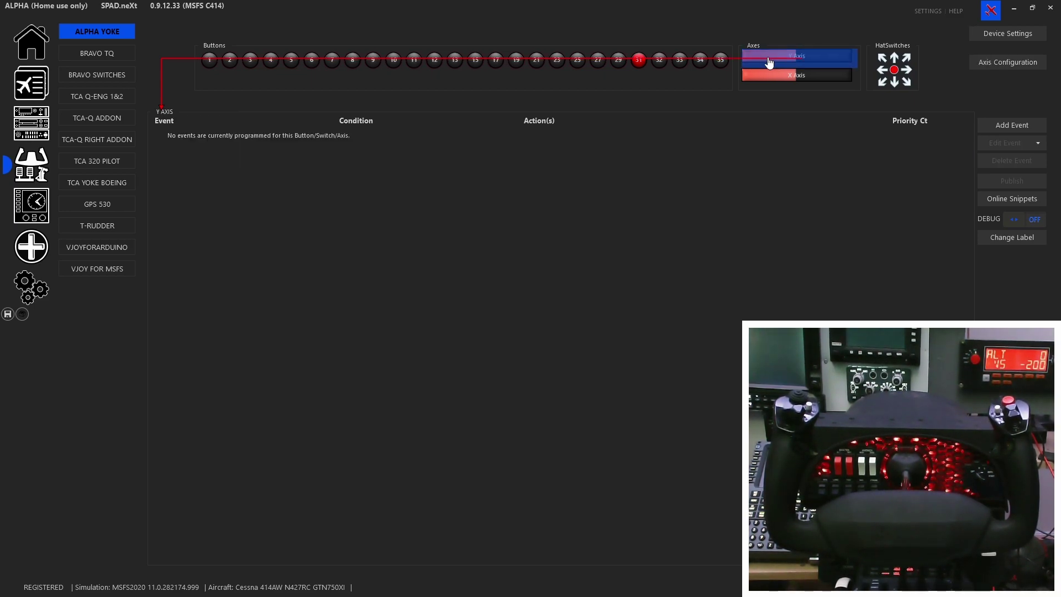
pyautogui.click(777, 74)
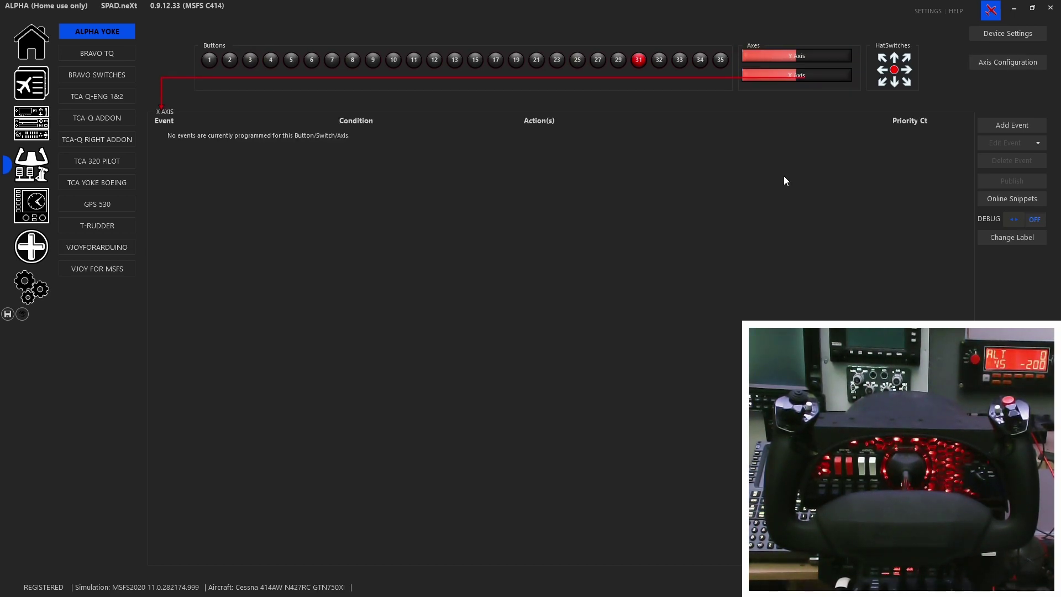
pyautogui.click(987, 59)
pyautogui.click(981, 90)
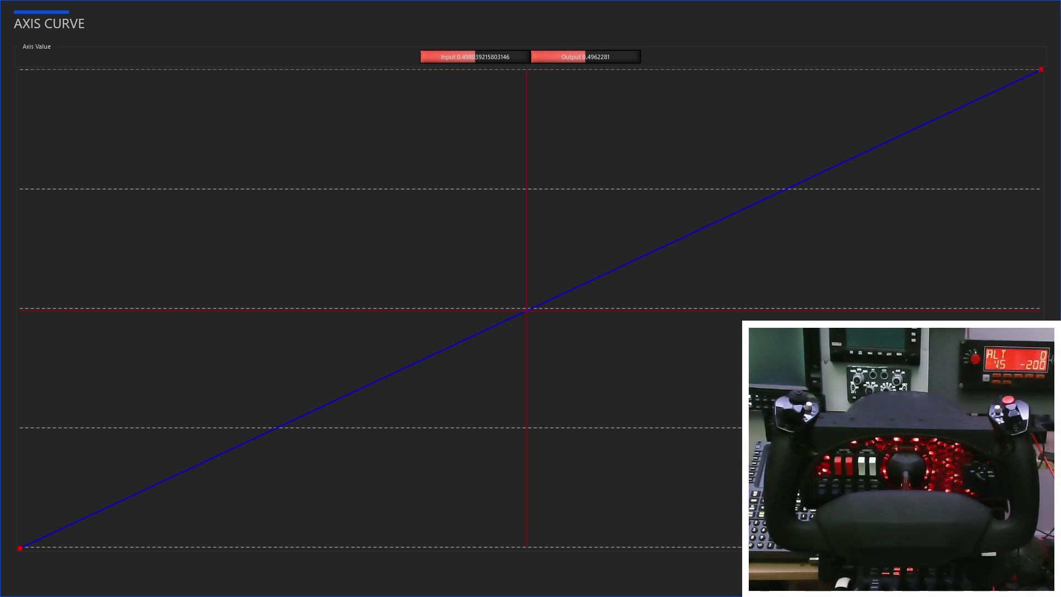
pyautogui.press('Escape')
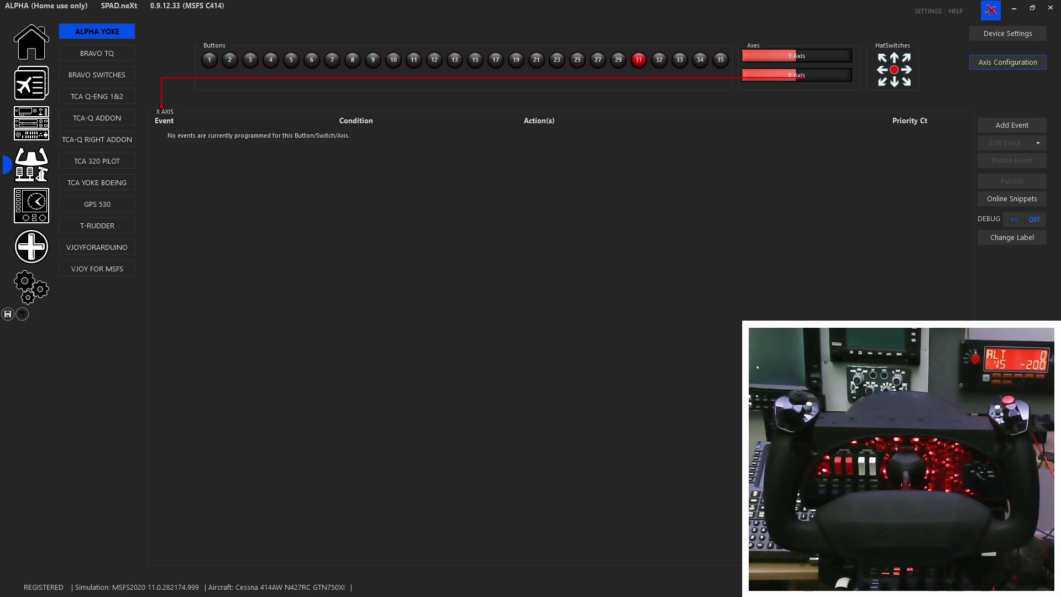
# Try reshaping the X axis response curve by adding three points above its midpoint and moving them, and close it without saving
pyautogui.click(996, 64)
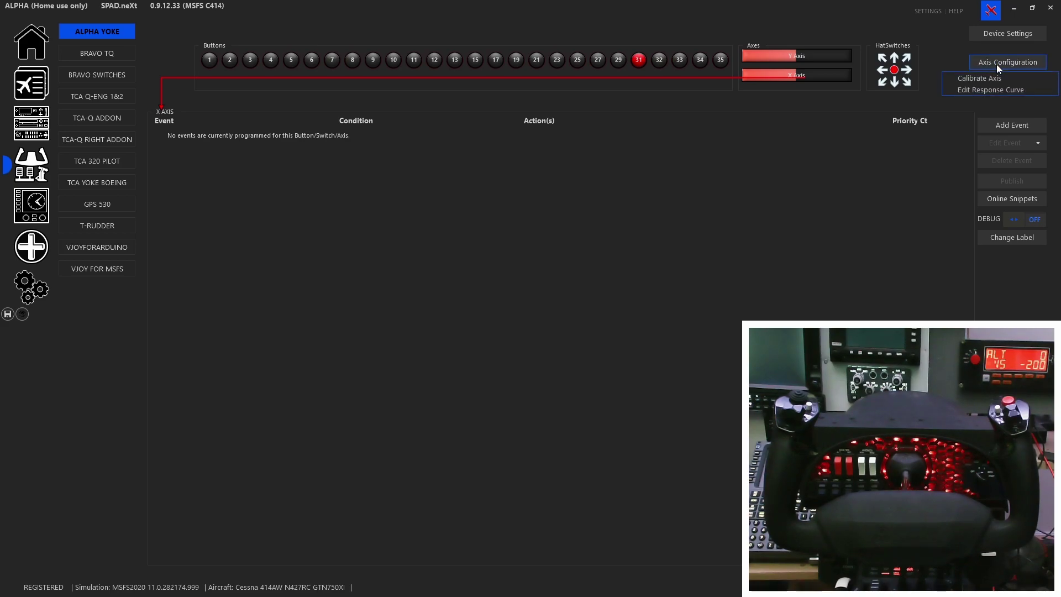
pyautogui.click(973, 89)
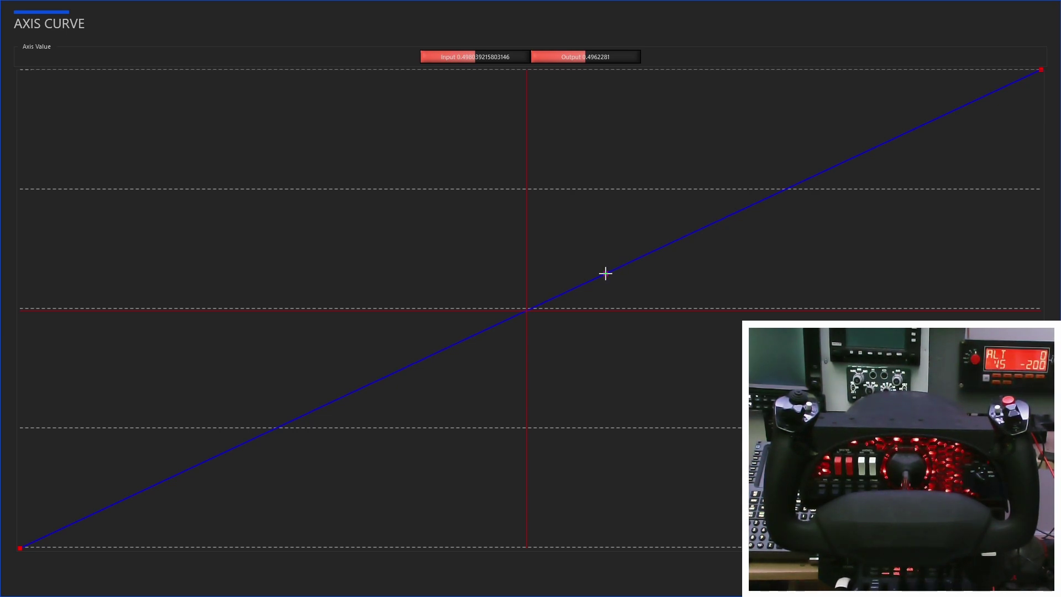
pyautogui.moveTo(614, 274); pyautogui.dragTo(623, 281)
pyautogui.click(672, 261)
pyautogui.click(745, 223)
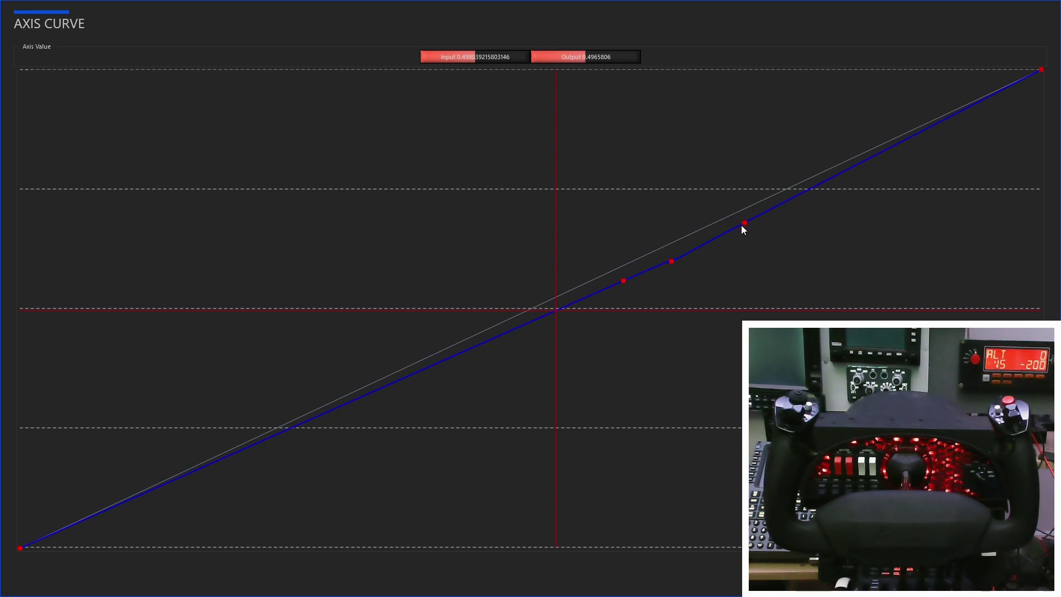
pyautogui.moveTo(742, 222); pyautogui.dragTo(721, 196)
pyautogui.moveTo(622, 281); pyautogui.dragTo(524, 280)
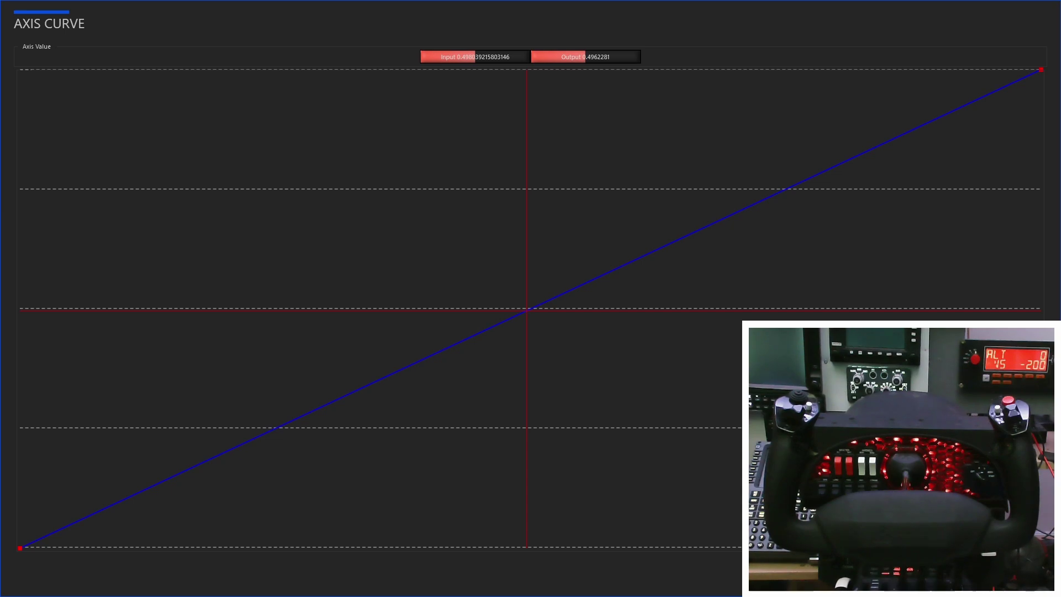
pyautogui.press('Escape')
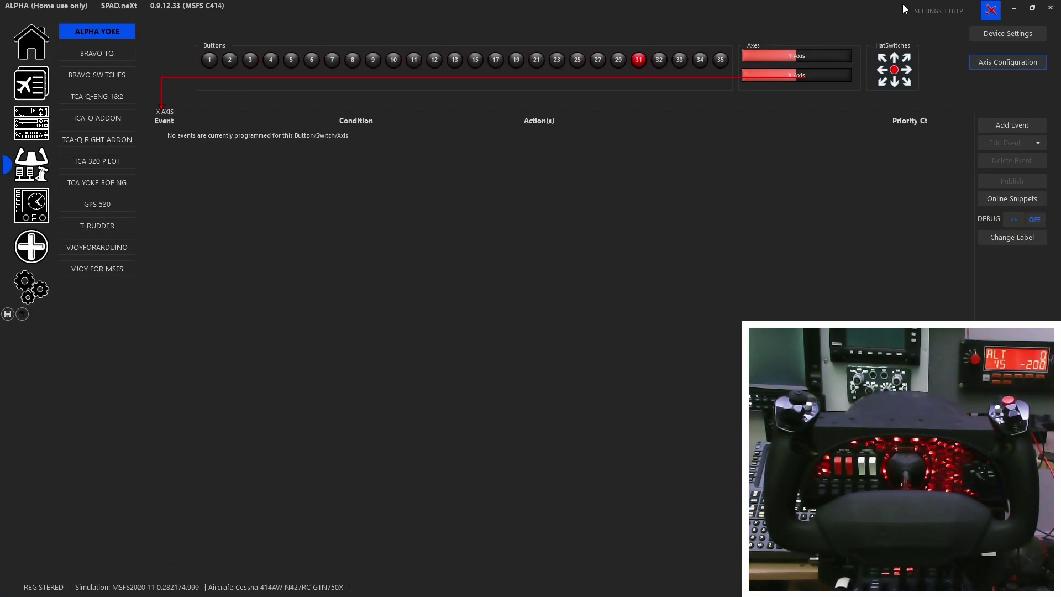
# View the hat switch assignments, and switch to the external view of the aircraft in Microsoft Flight Simulator
pyautogui.click(894, 84)
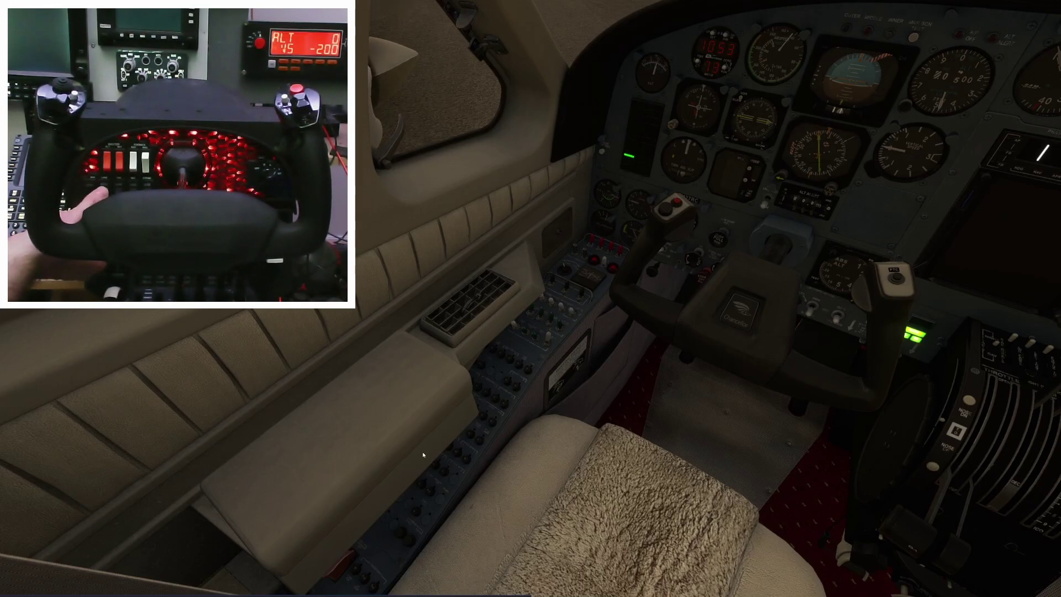
pyautogui.press('End')
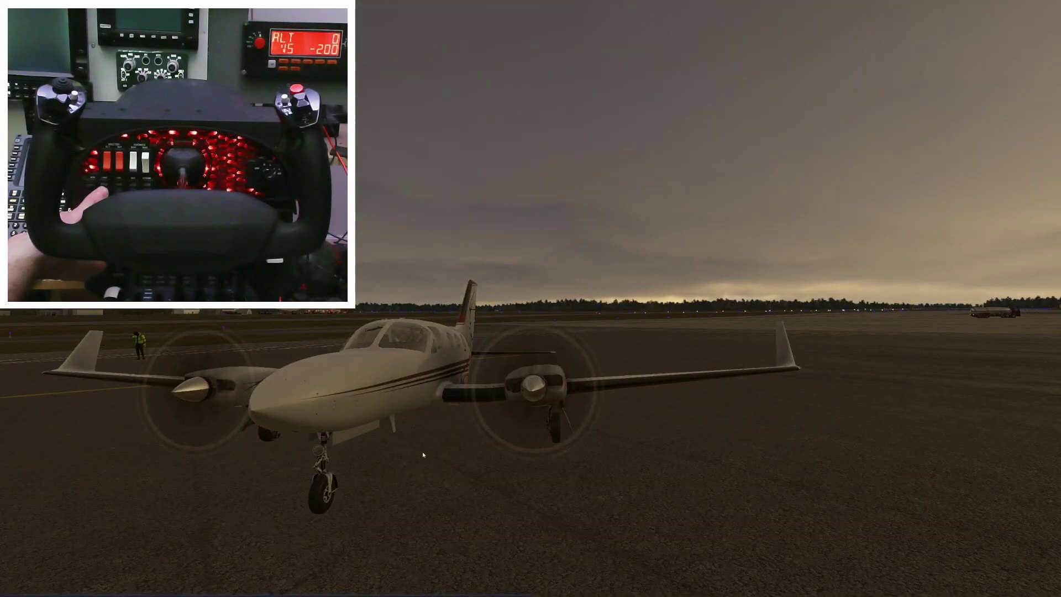